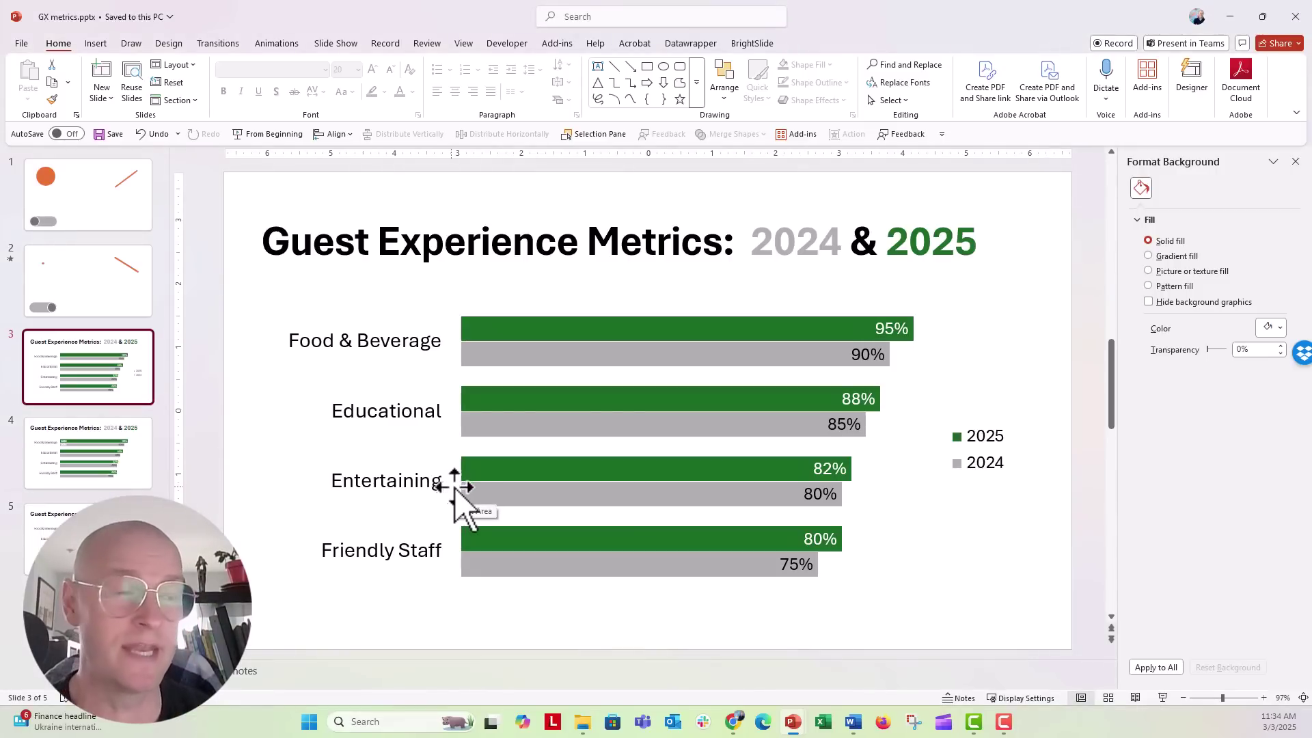
# Try the chart legend at the Top Right and Bottom positions and set its position to Top
pyautogui.click(976, 467)
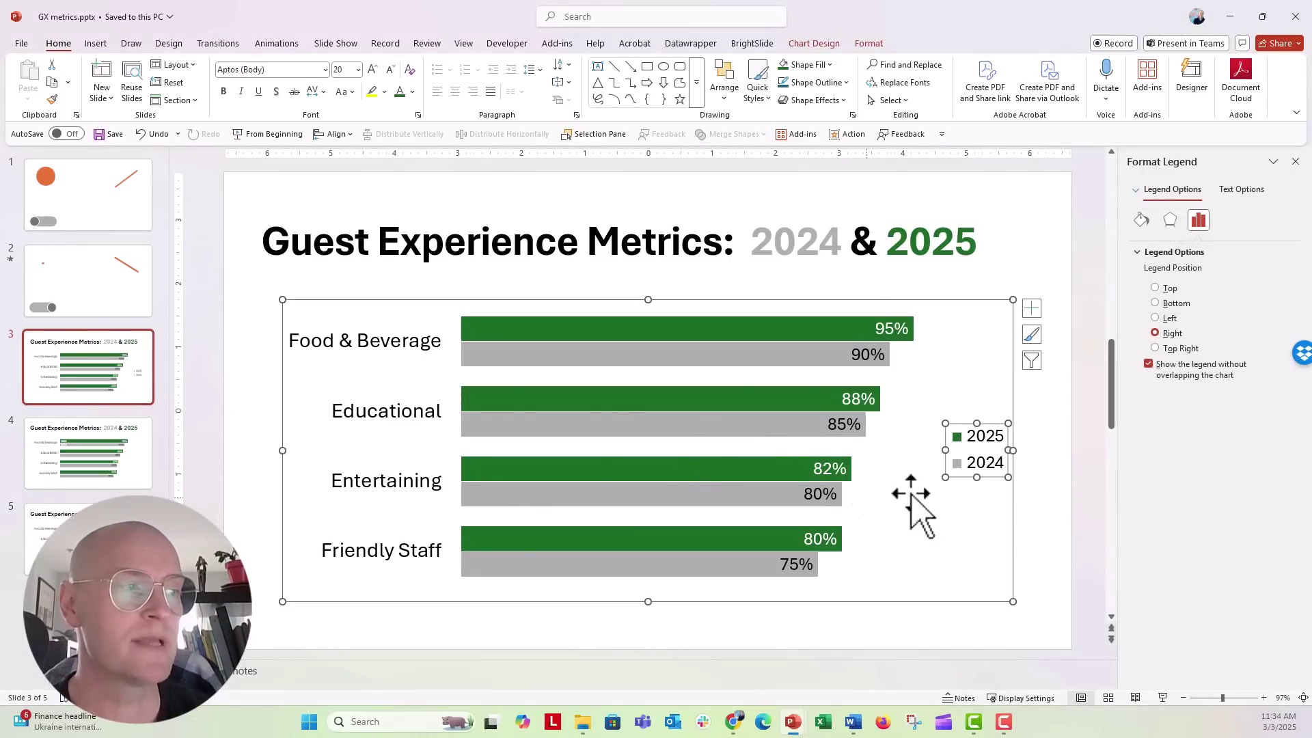
pyautogui.rightClick(954, 478)
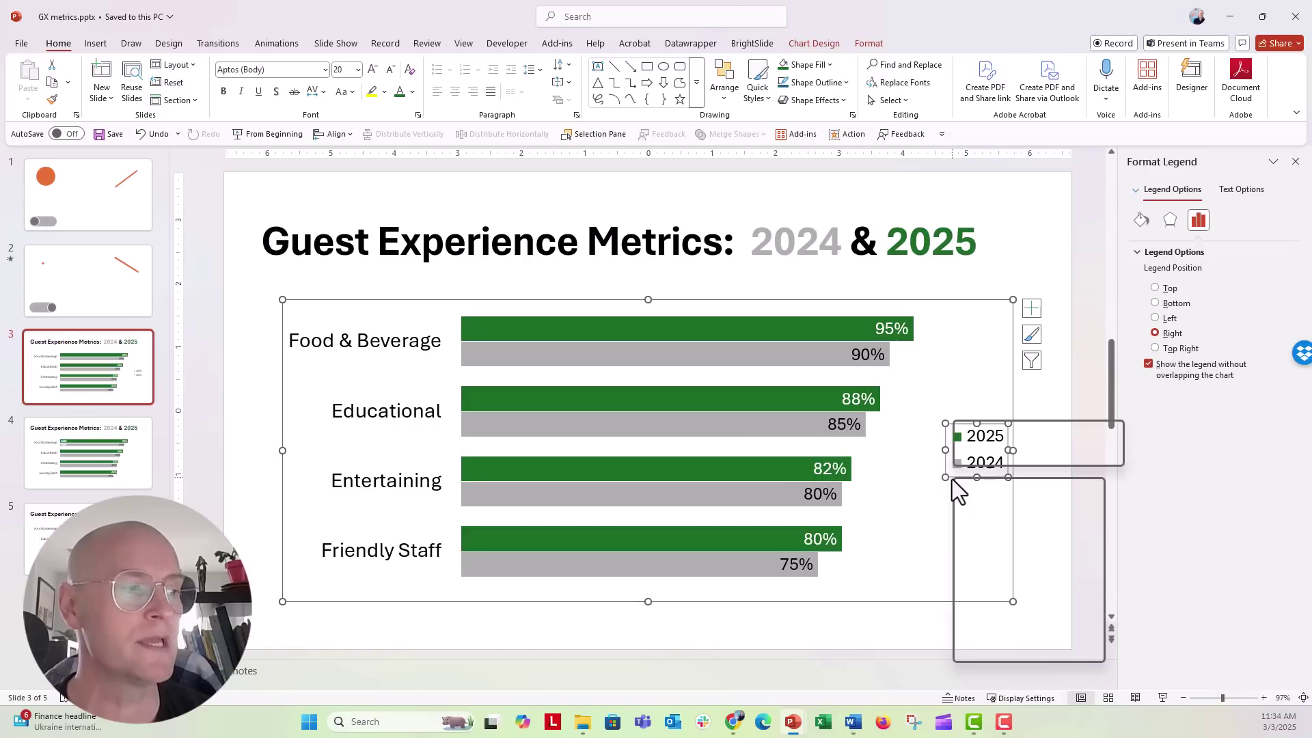
pyautogui.click(965, 632)
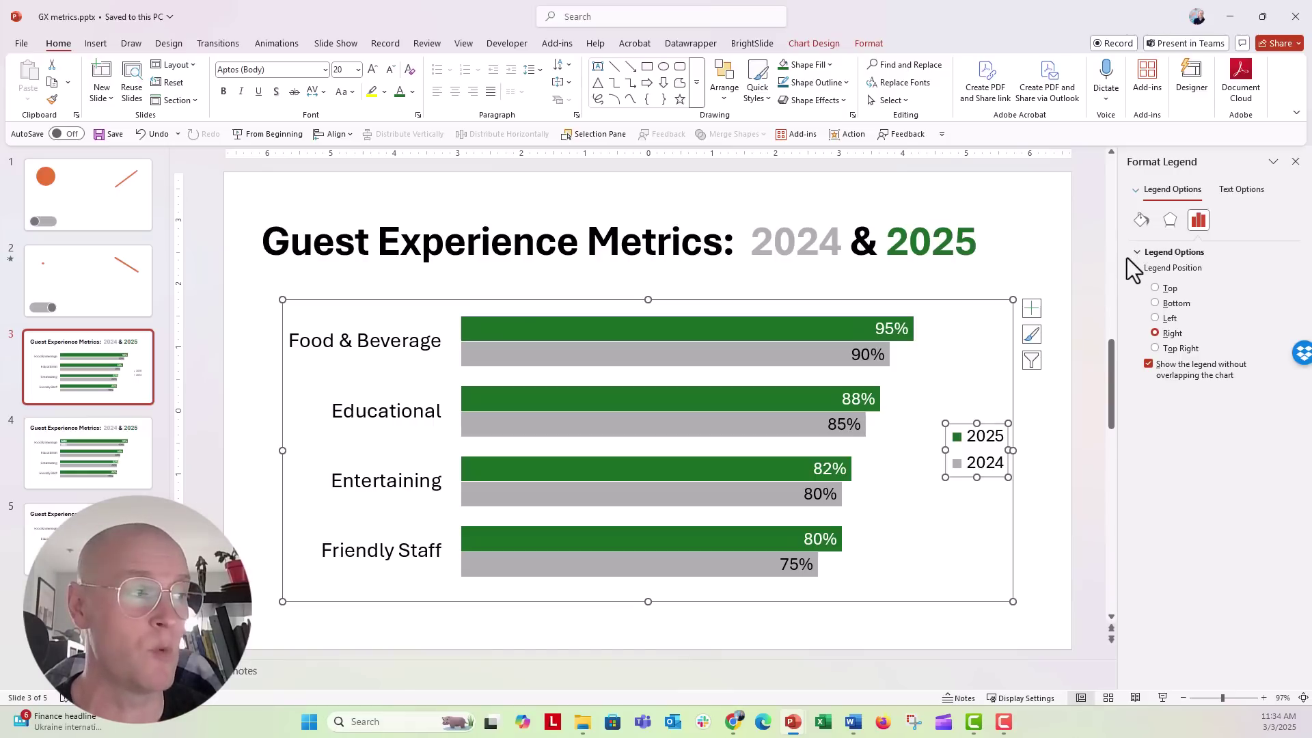
pyautogui.click(1154, 348)
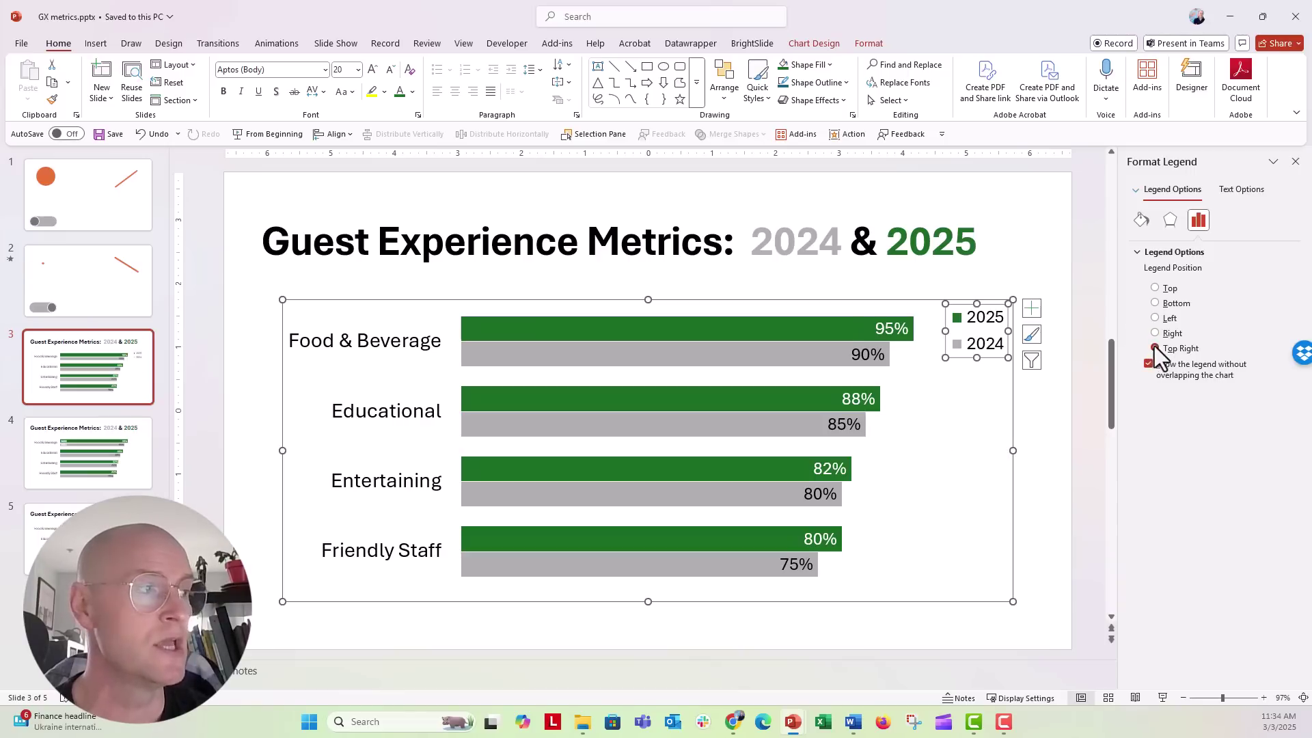
pyautogui.click(1155, 303)
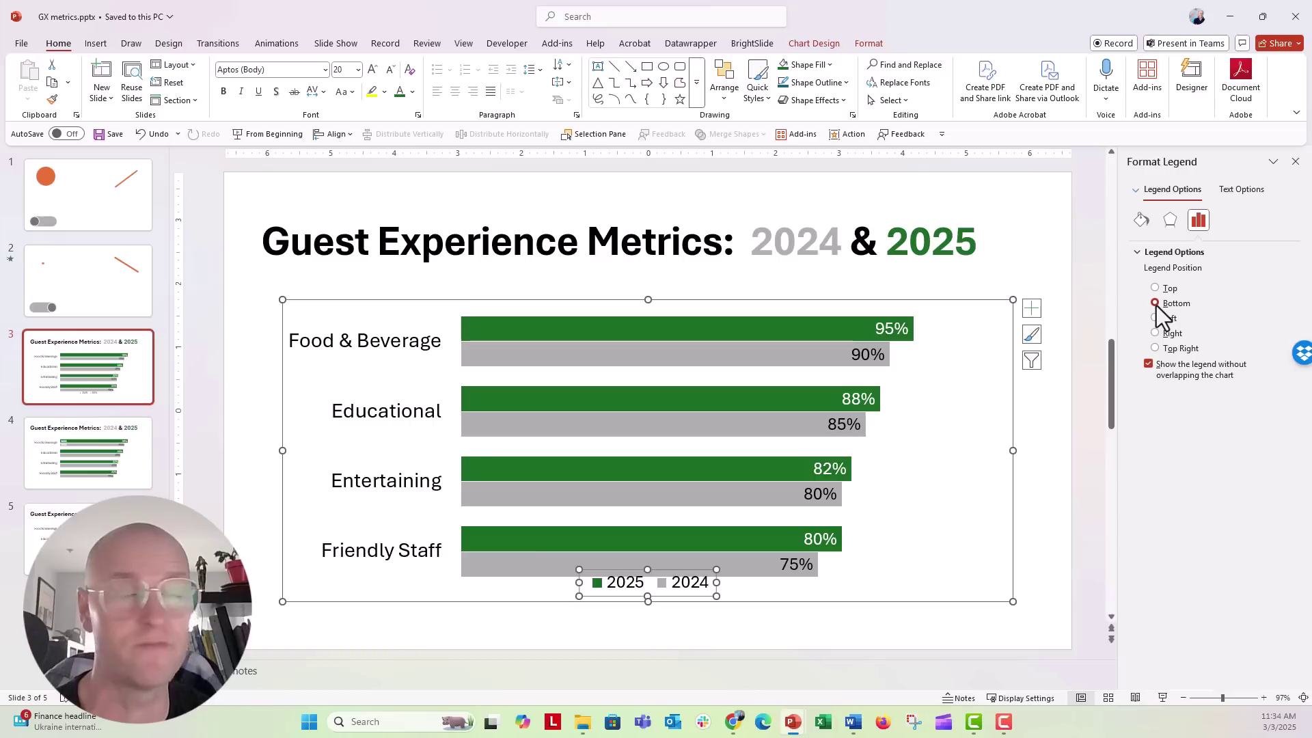
pyautogui.click(1159, 293)
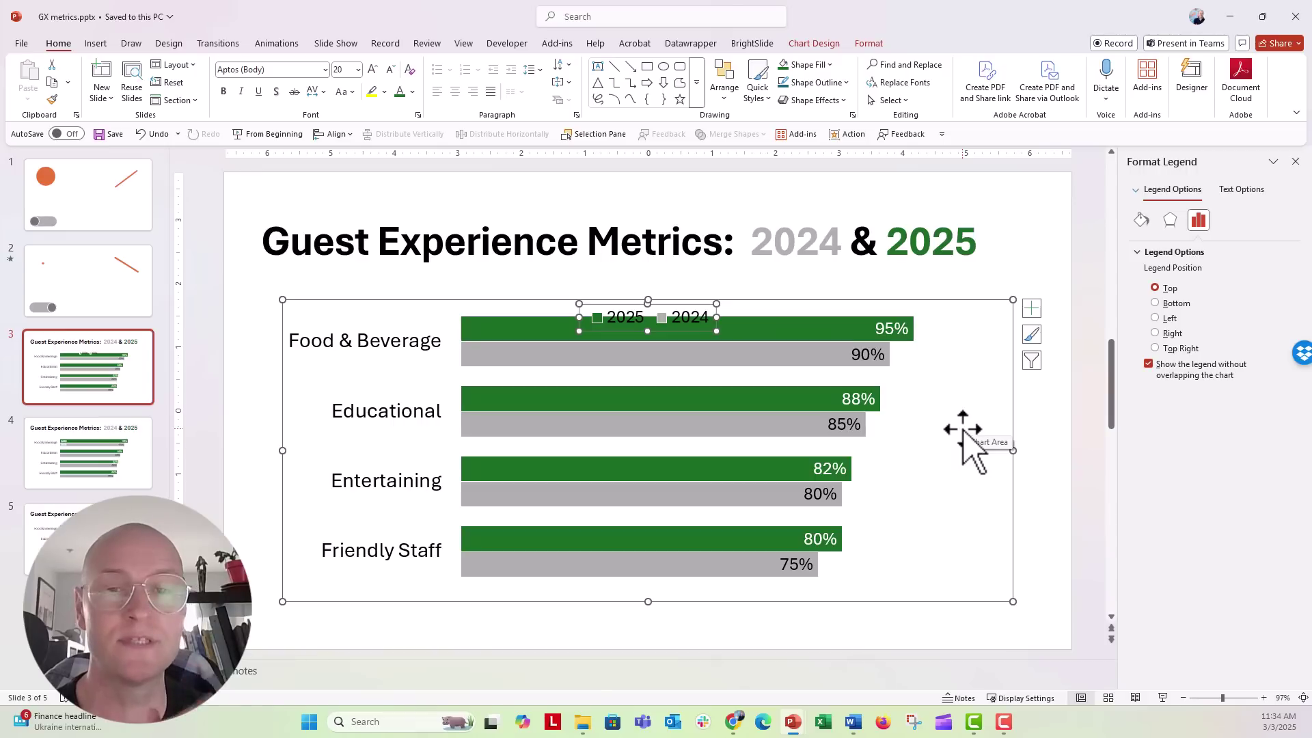
# Shrink the plot area from its upper edge to clear the legend, and move the legend to the chart's top-right corner
pyautogui.click(903, 467)
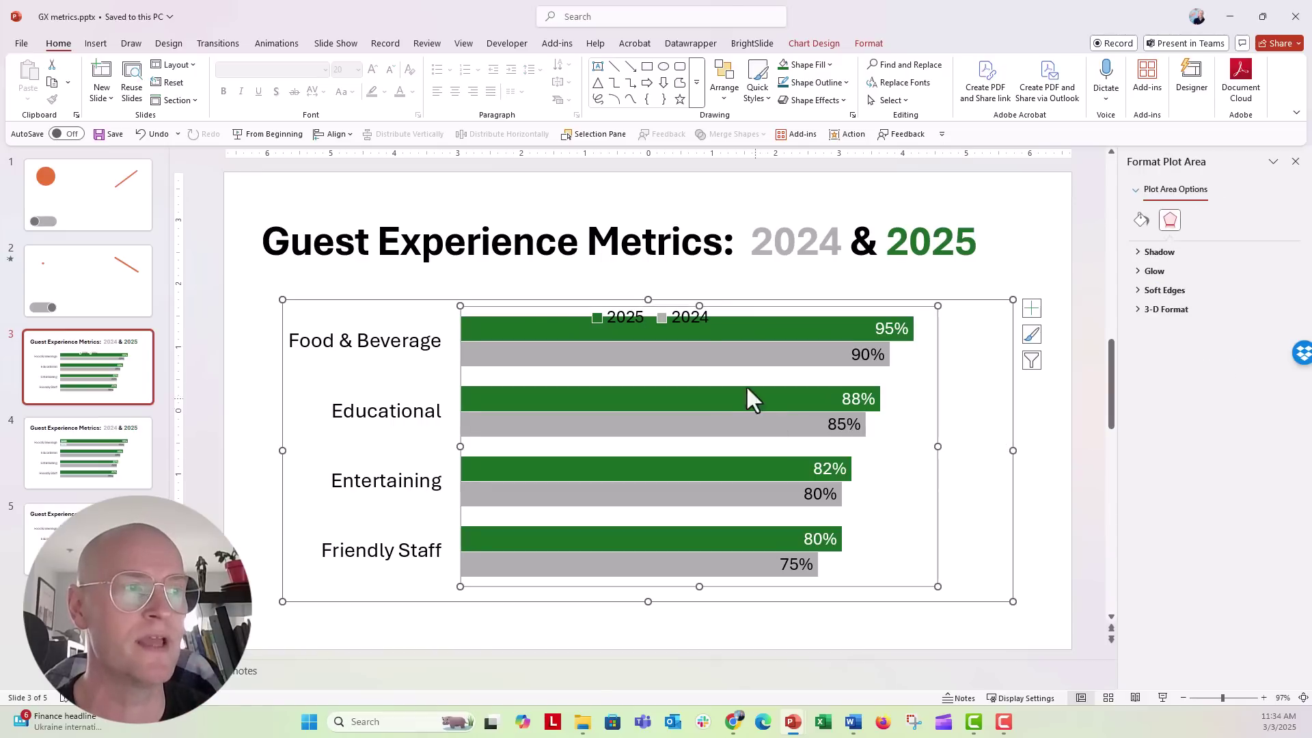
pyautogui.moveTo(695, 305); pyautogui.dragTo(697, 336)
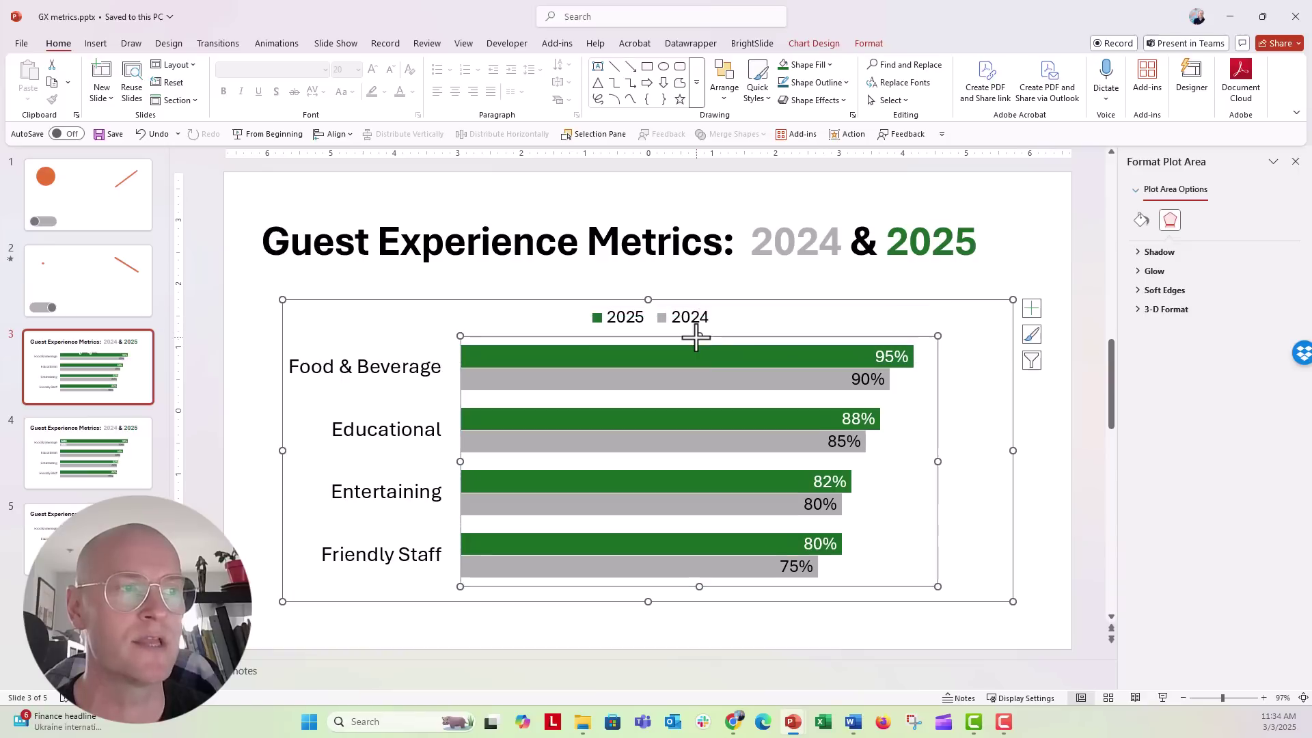
pyautogui.click(627, 325)
pyautogui.moveTo(609, 332); pyautogui.dragTo(899, 331)
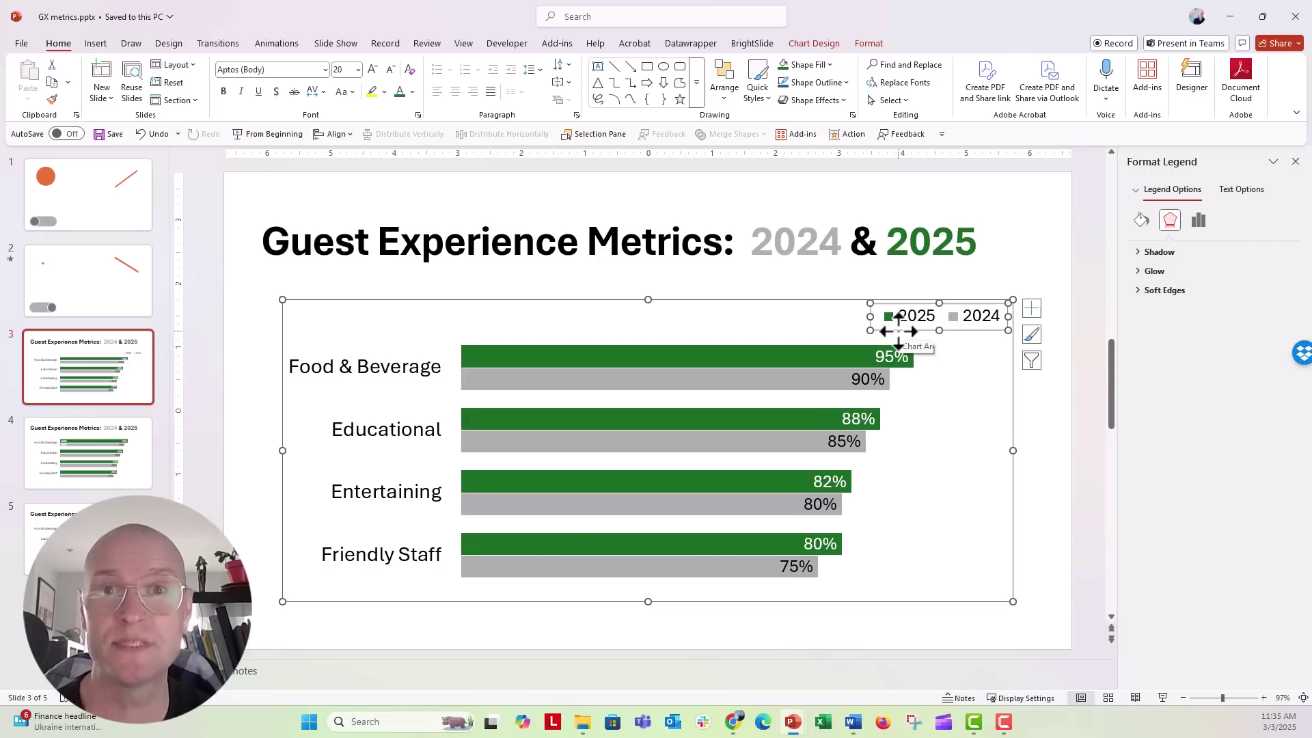
# Format the 2025 legend entry text as bold and green to match its bars
pyautogui.click(909, 323)
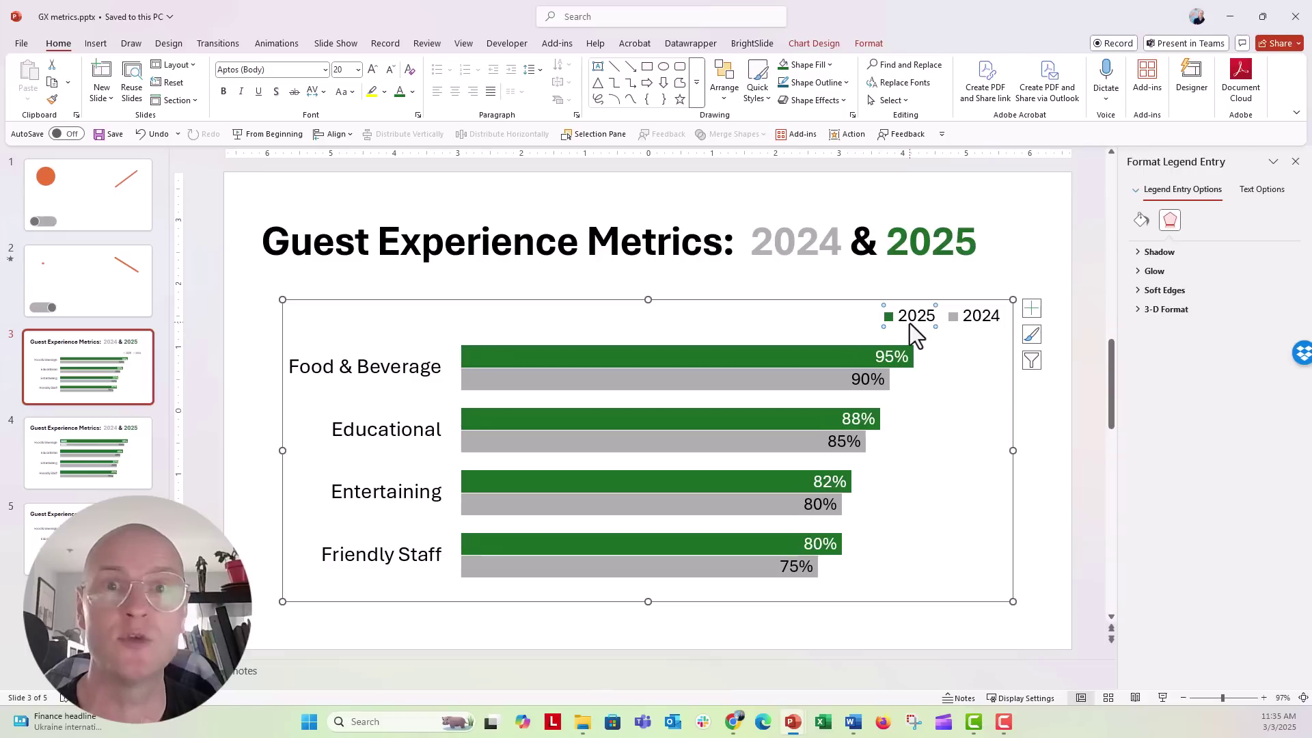
pyautogui.click(225, 93)
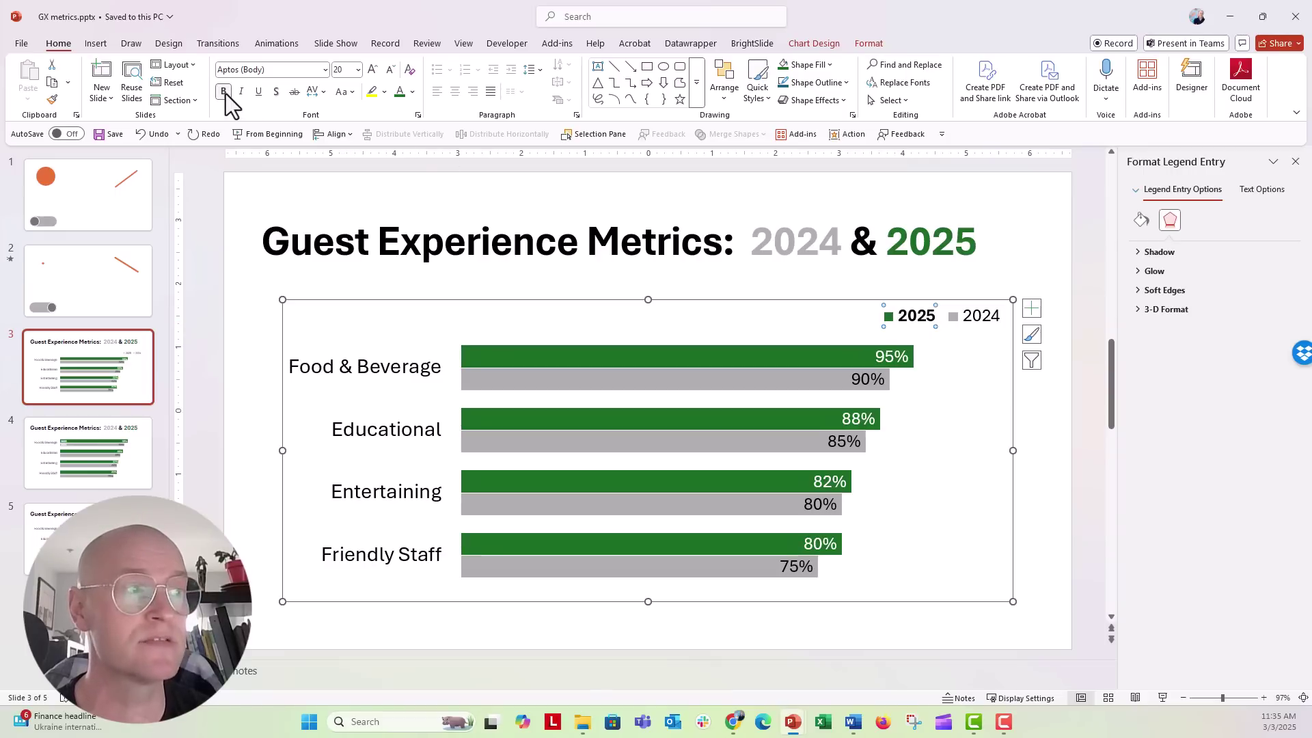
pyautogui.click(405, 95)
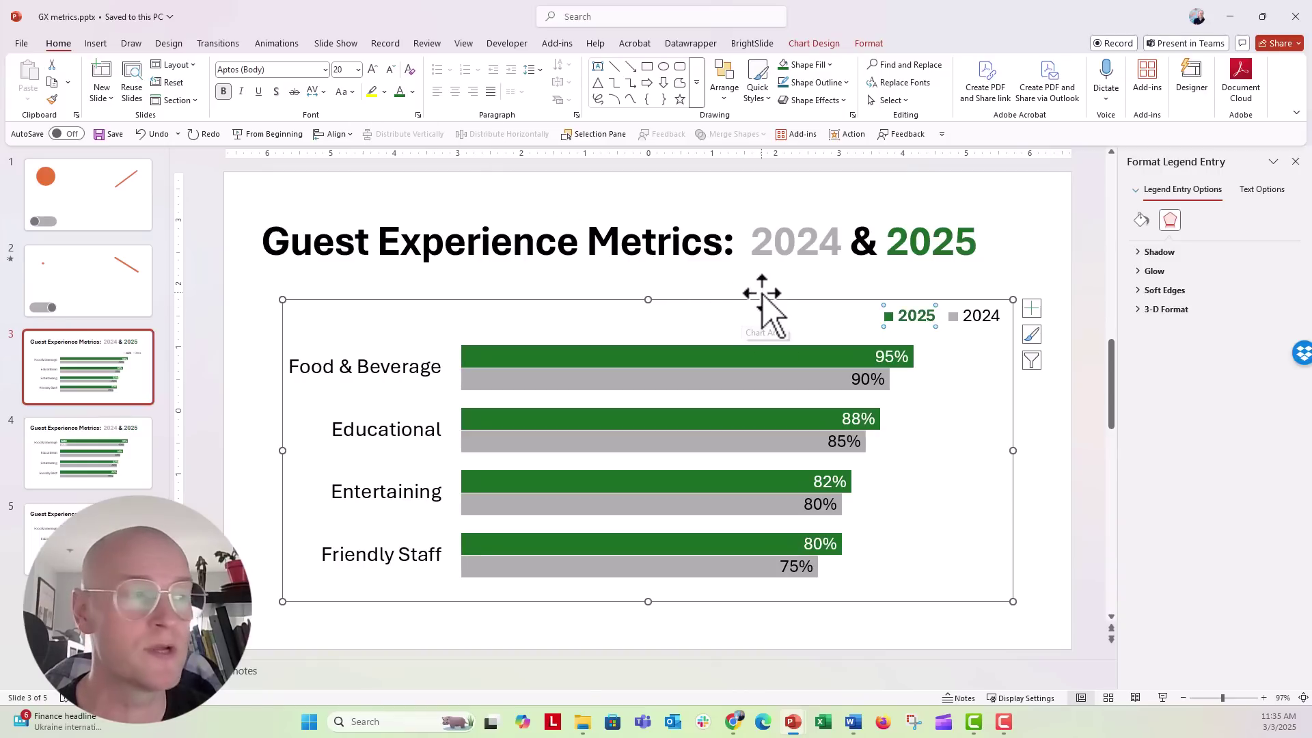
# Return the 2025 legend entry text to regular weight and black, and deselect the chart
pyautogui.click(224, 92)
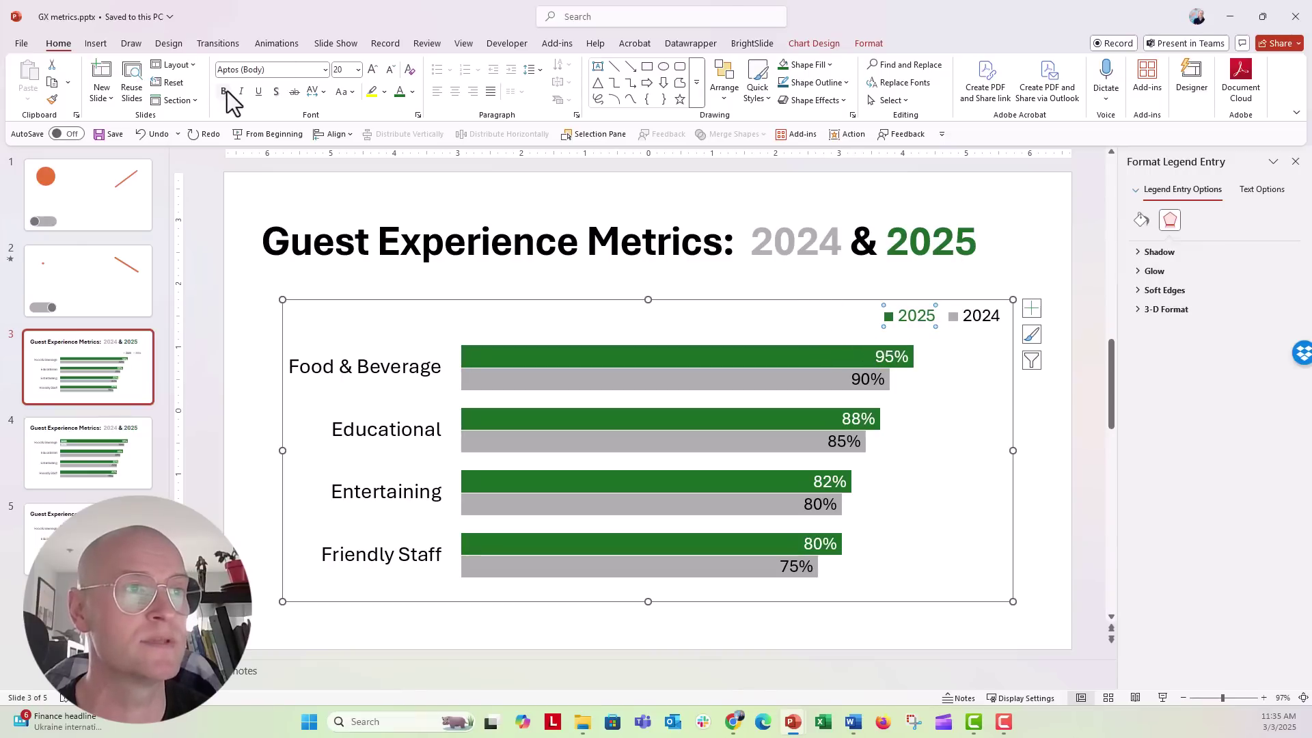
pyautogui.click(413, 94)
pyautogui.click(419, 160)
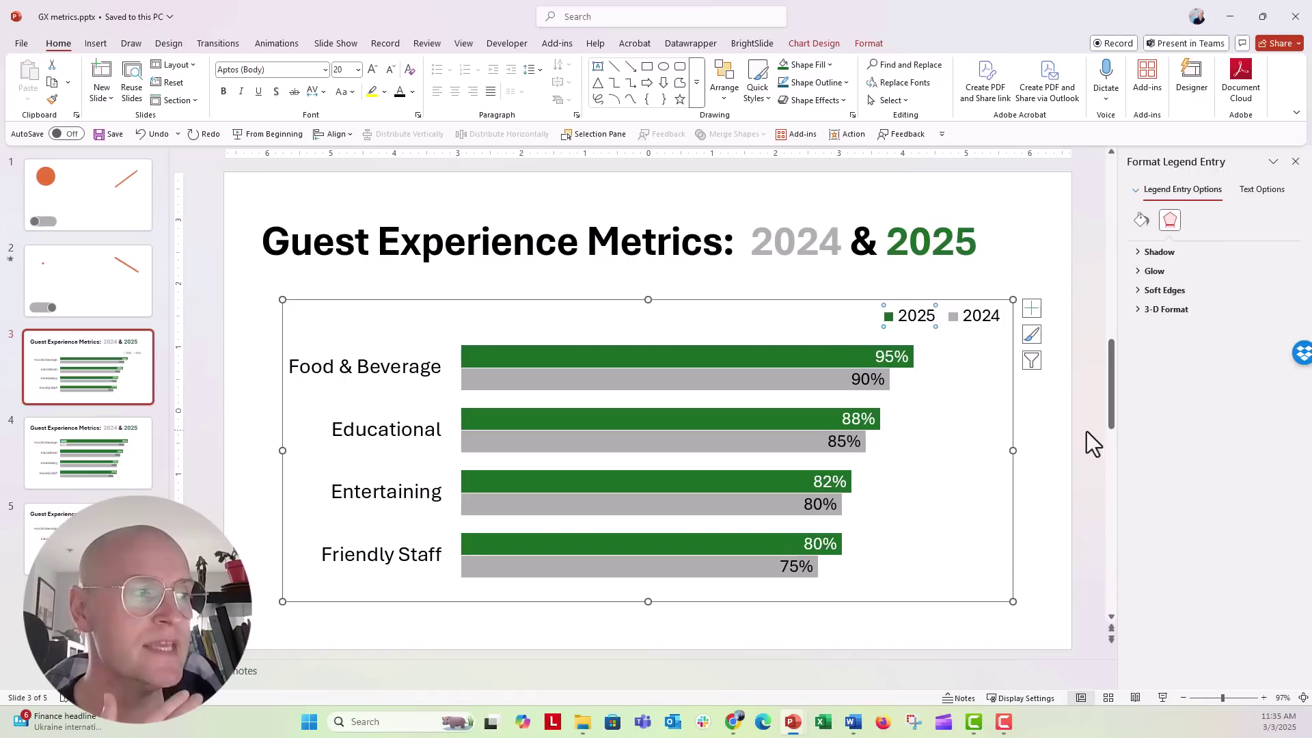
pyautogui.click(1050, 419)
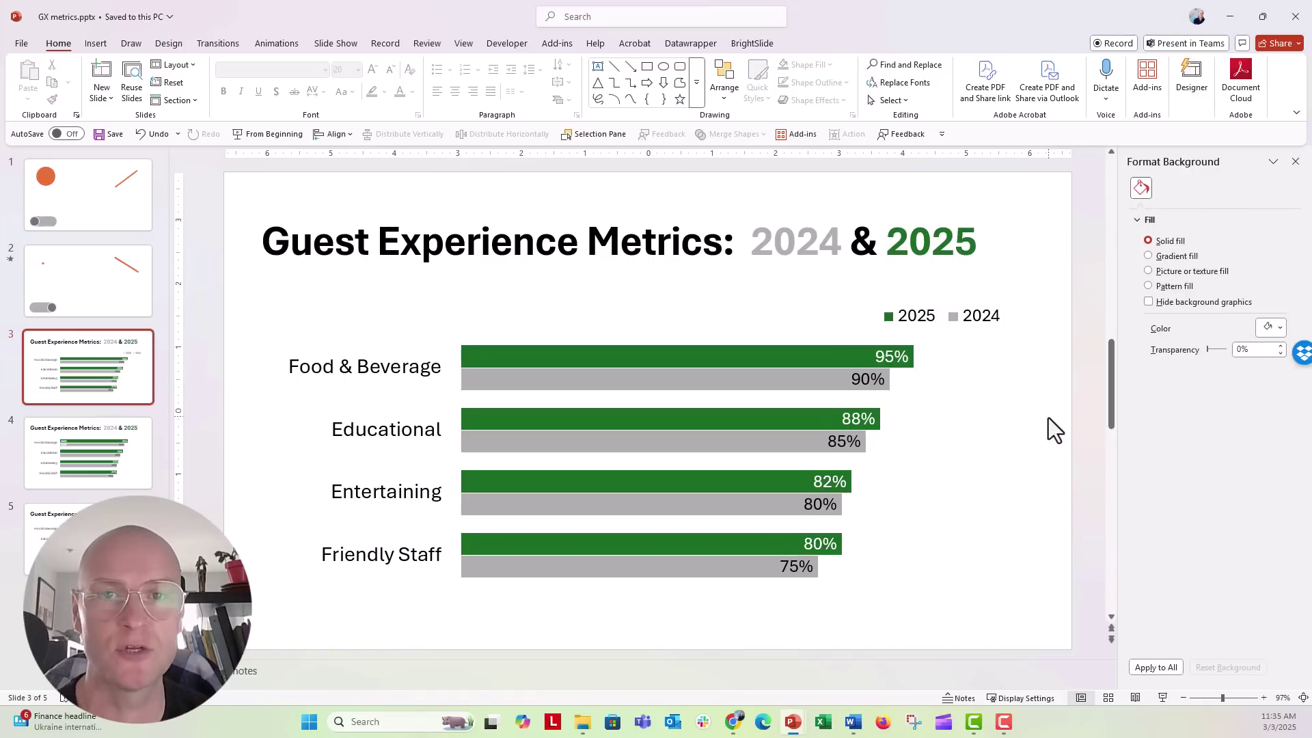
# Try a blue theme fill on the 2025 legend entry and try deleting that entry, undoing each change
pyautogui.click(903, 330)
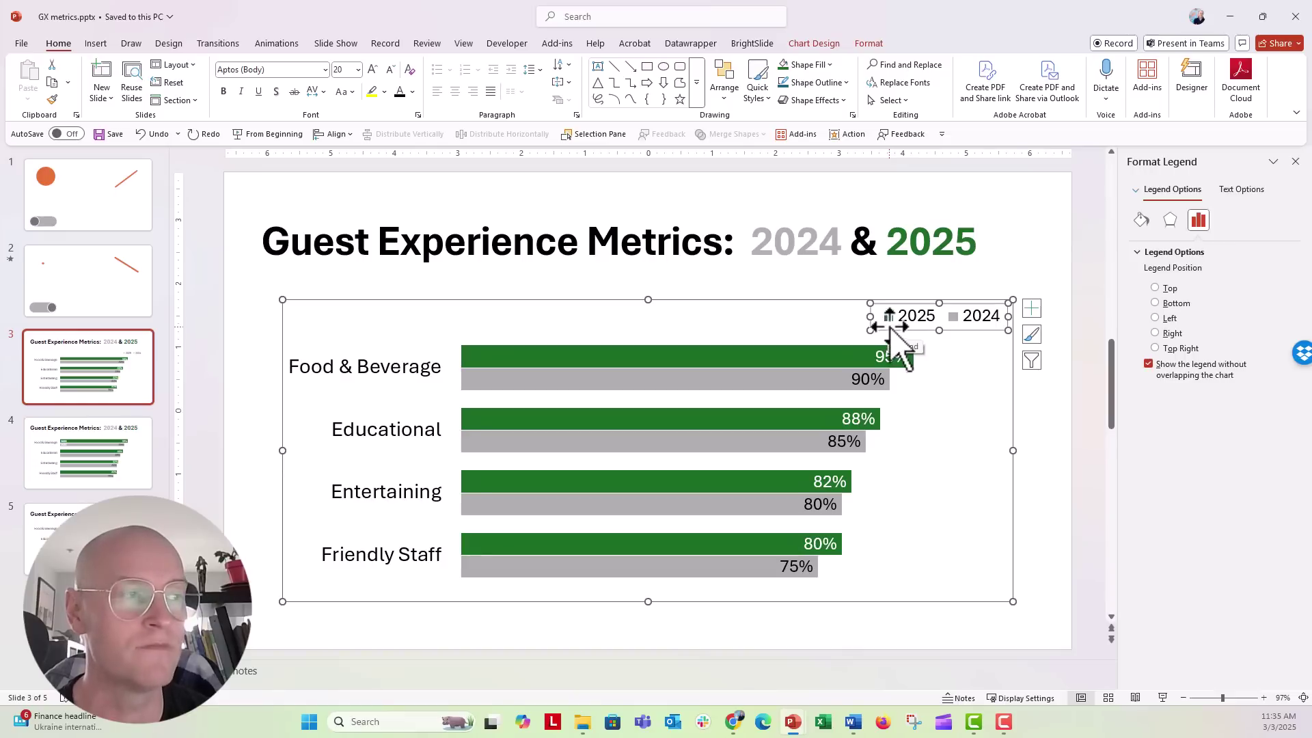
pyautogui.click(889, 323)
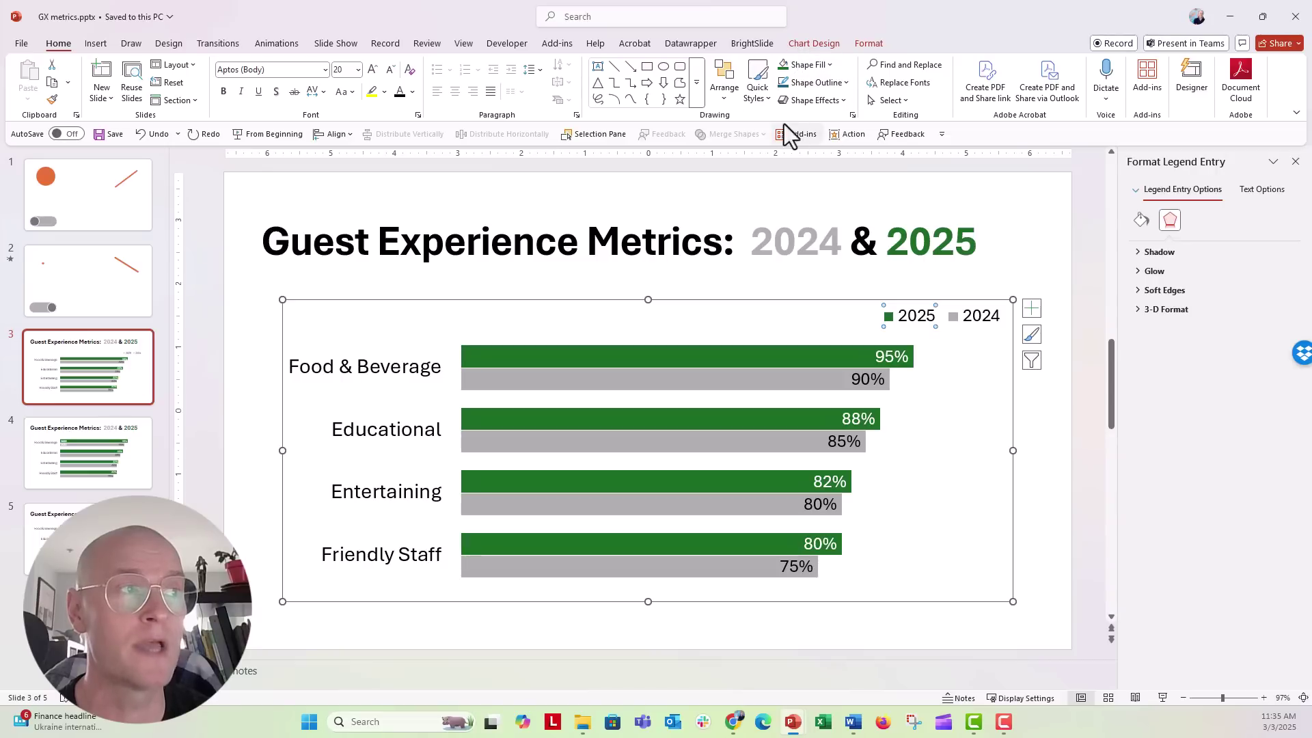
pyautogui.click(830, 69)
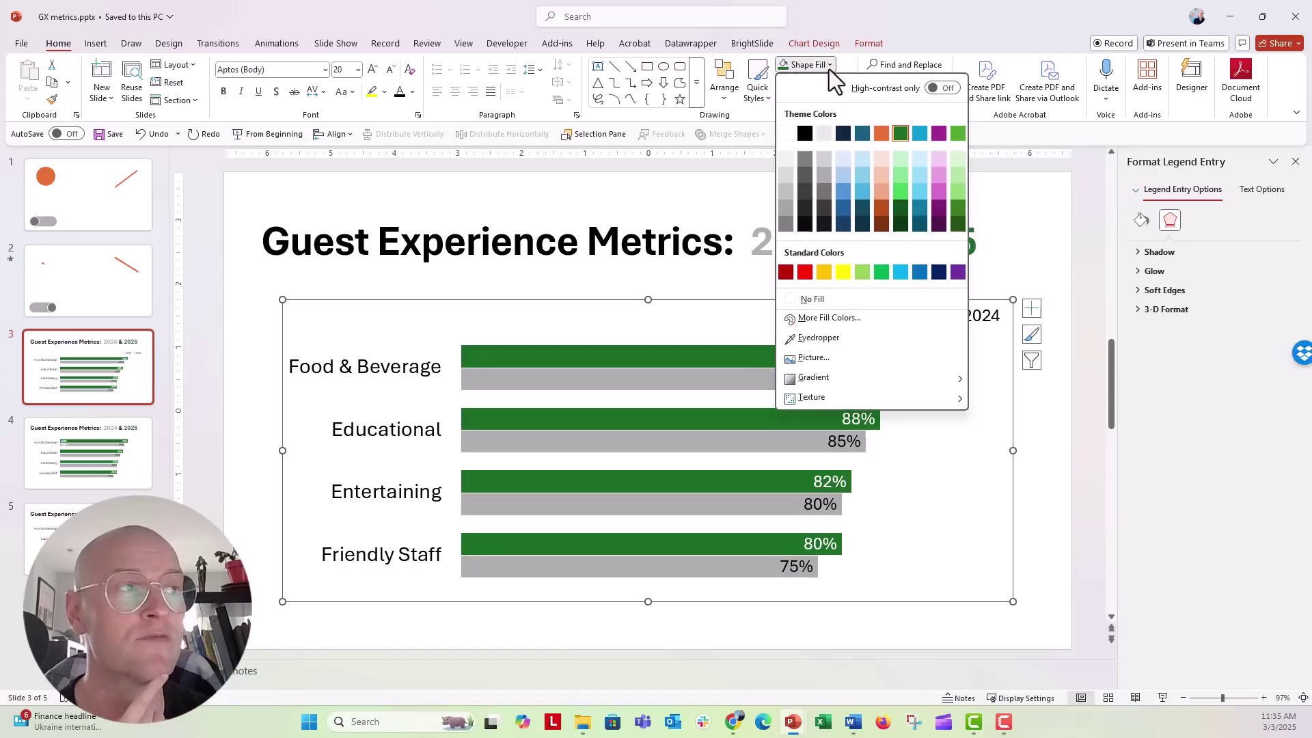
pyautogui.click(921, 135)
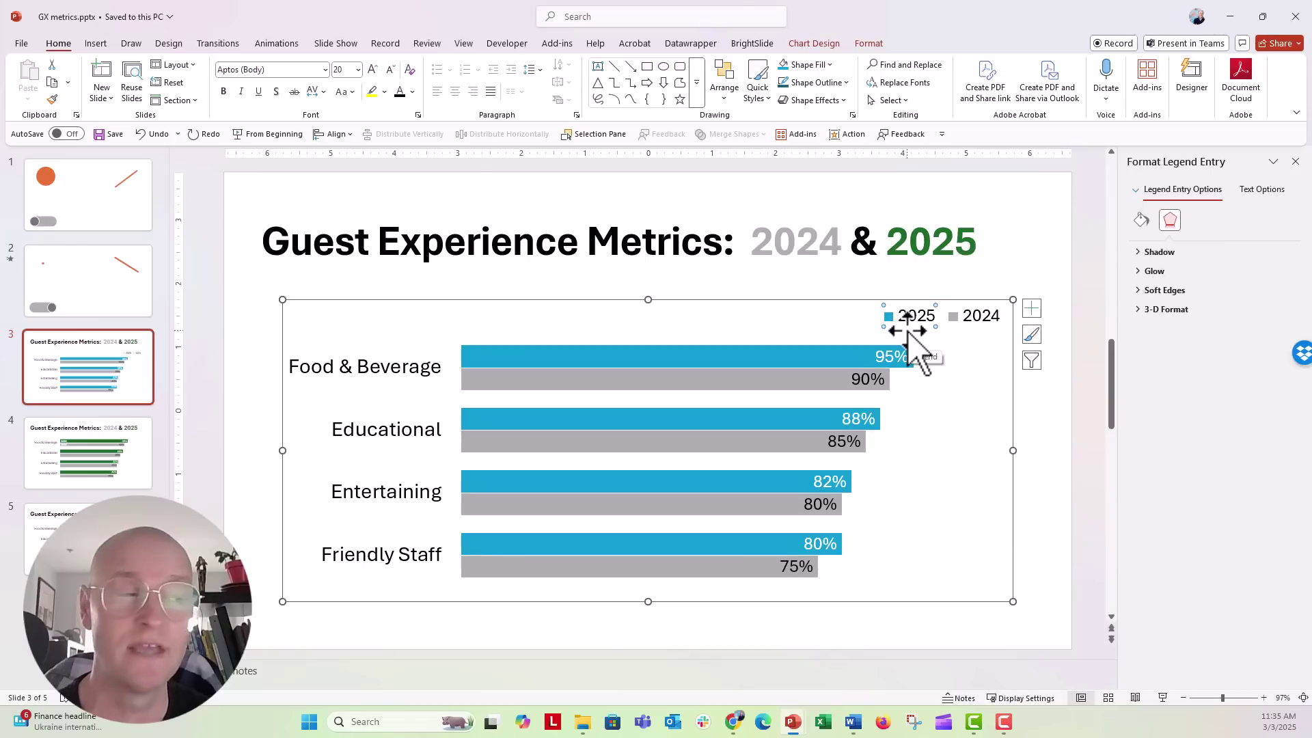
pyautogui.click(147, 140)
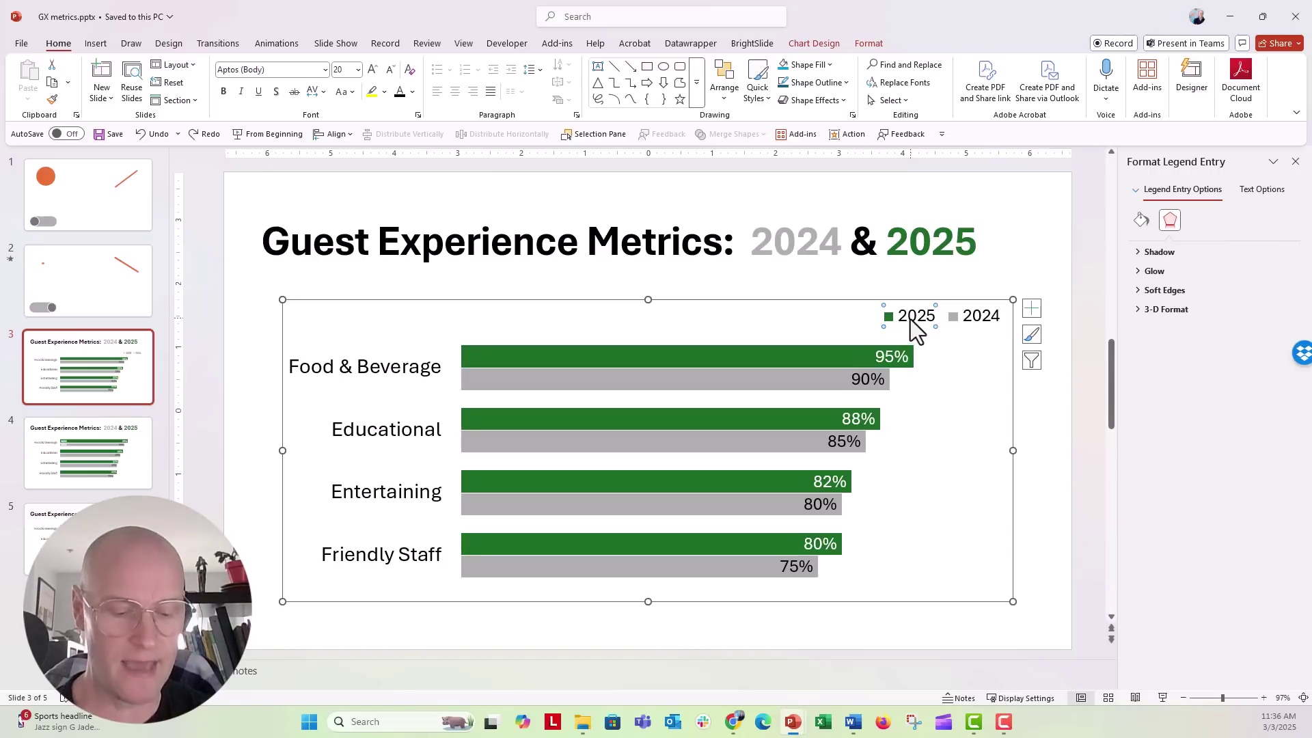
pyautogui.press('Delete')
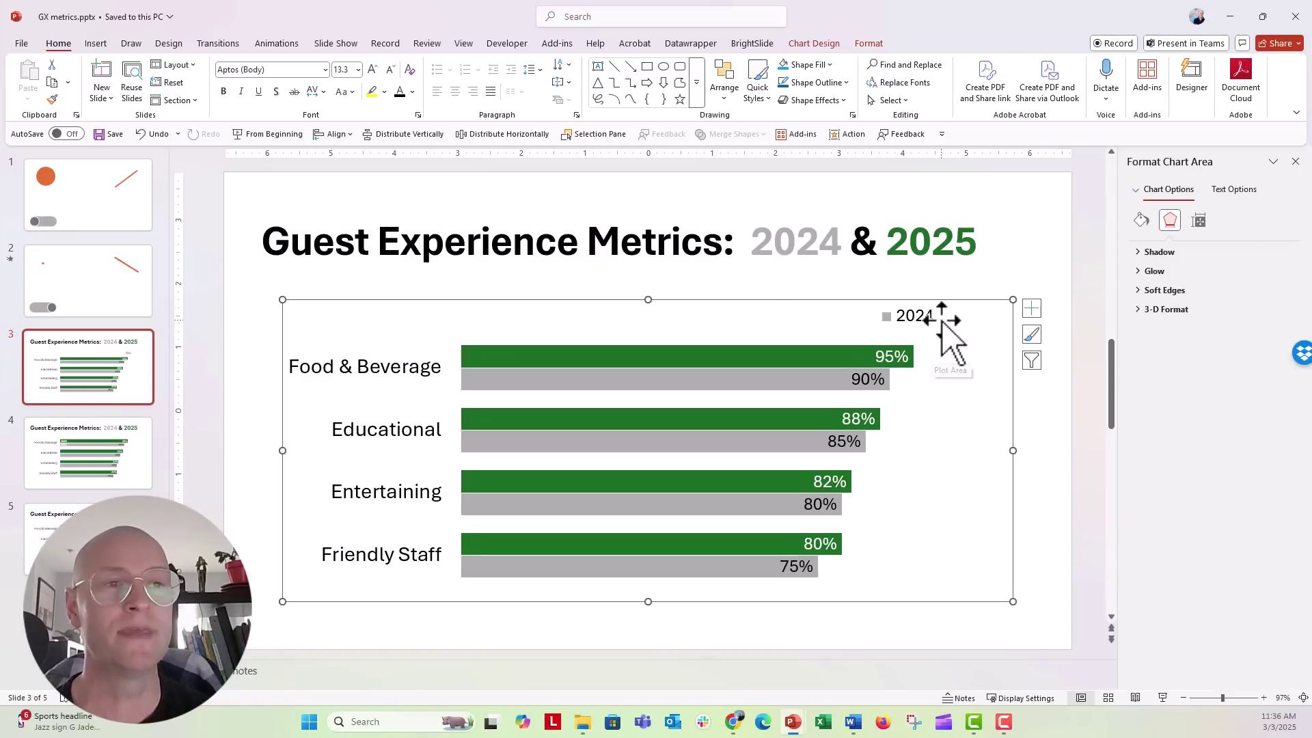
pyautogui.click(140, 138)
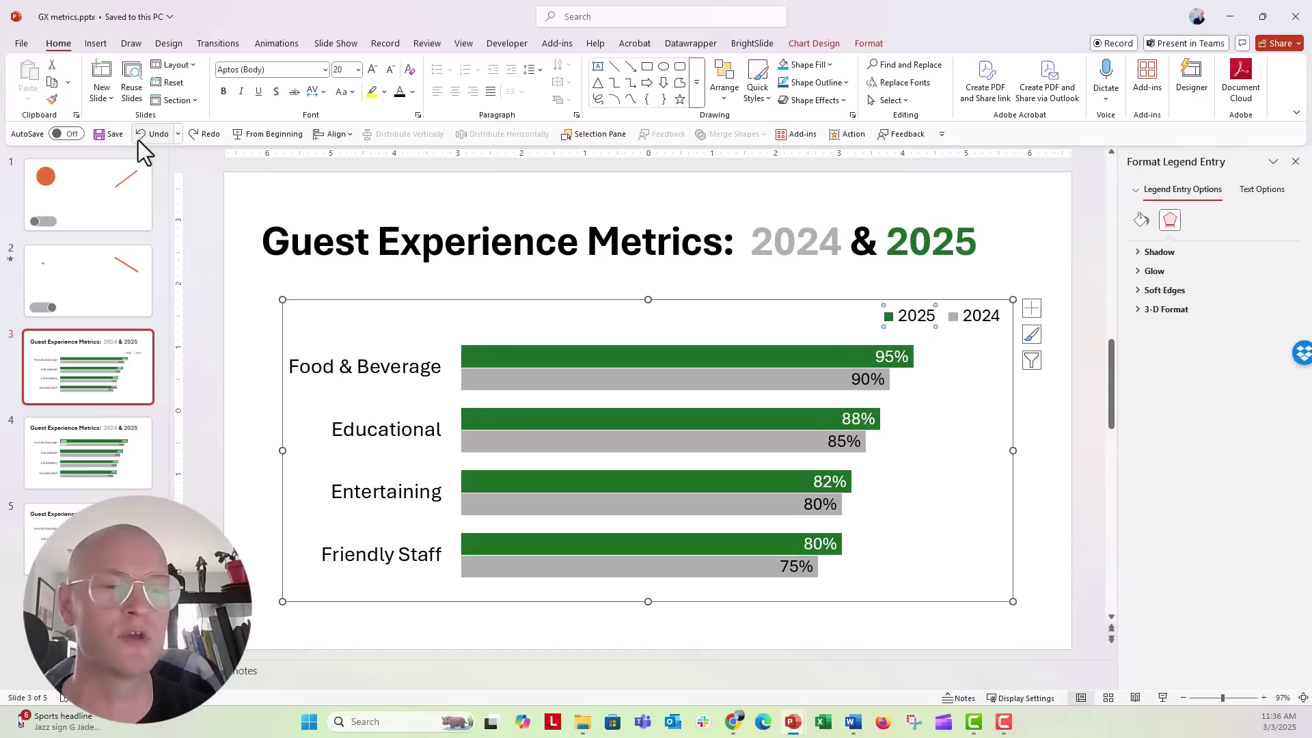
# Review the directly labeled chart on slide 4, and delete the legend from the chart on slide 5
pyautogui.click(125, 471)
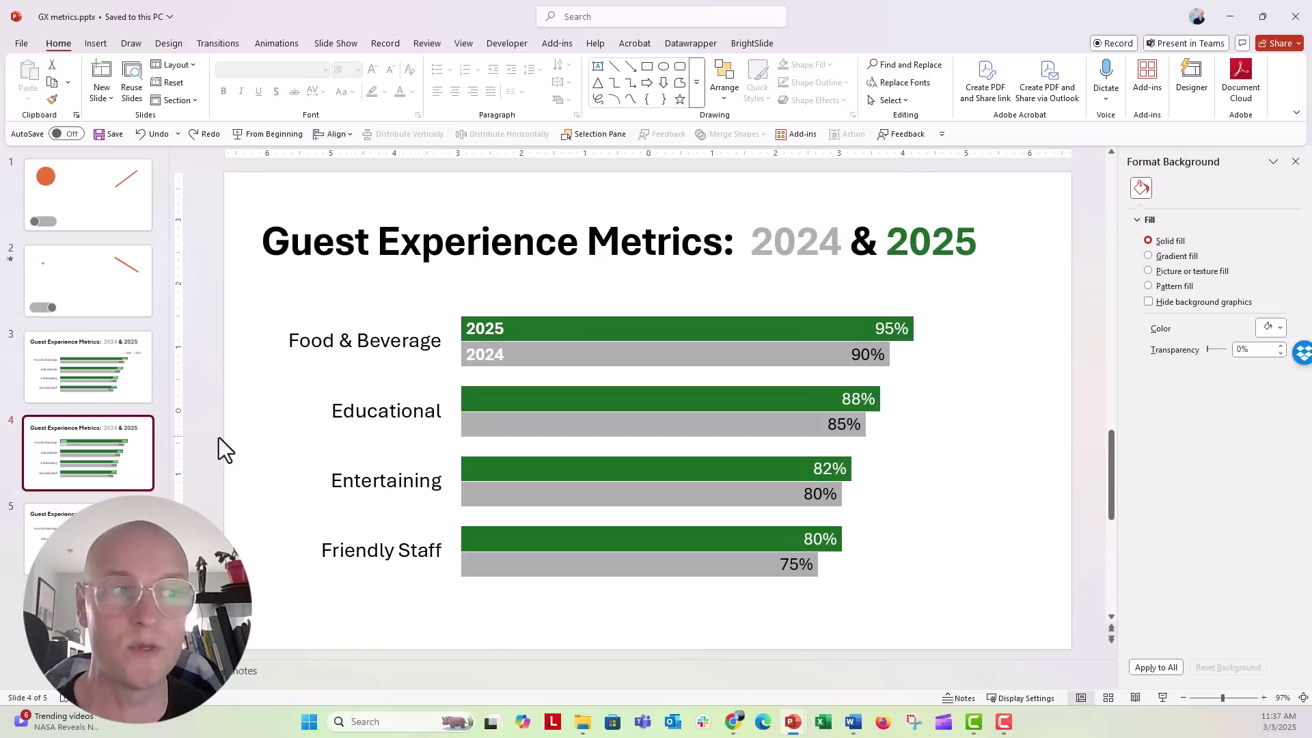
pyautogui.click(96, 537)
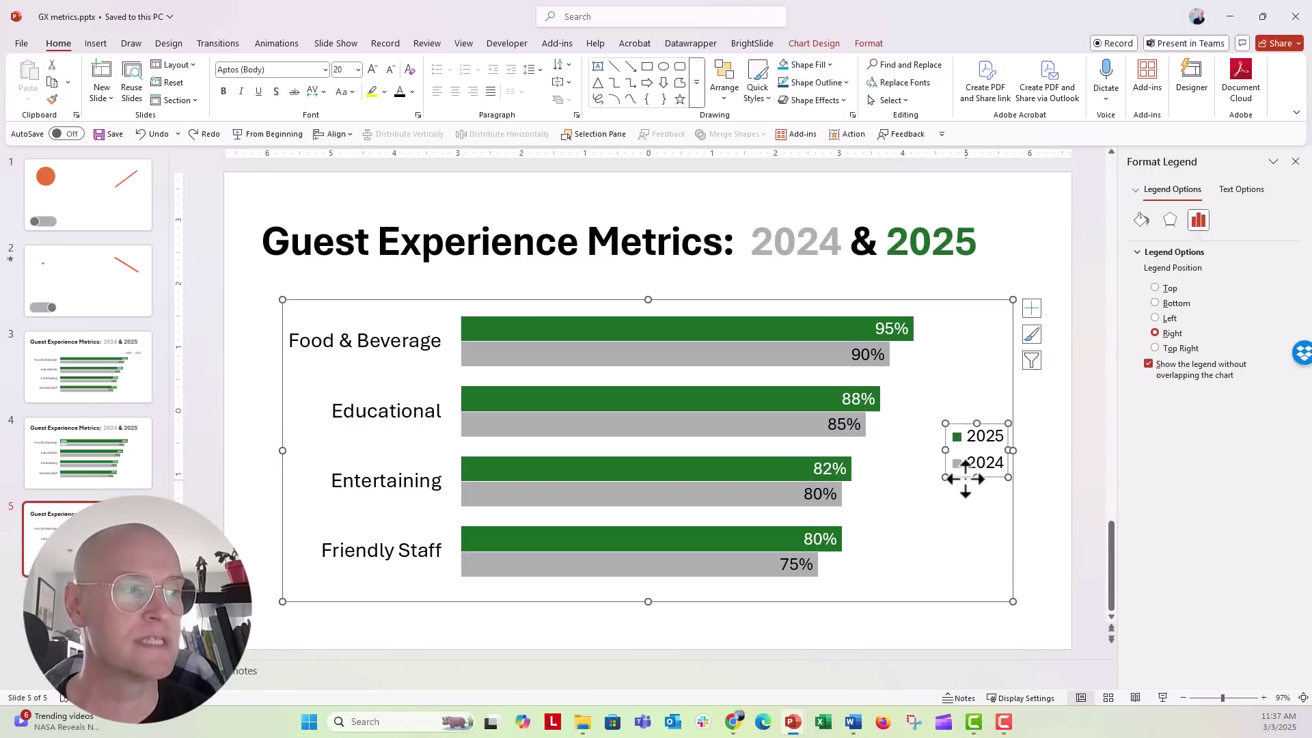
pyautogui.press('Delete')
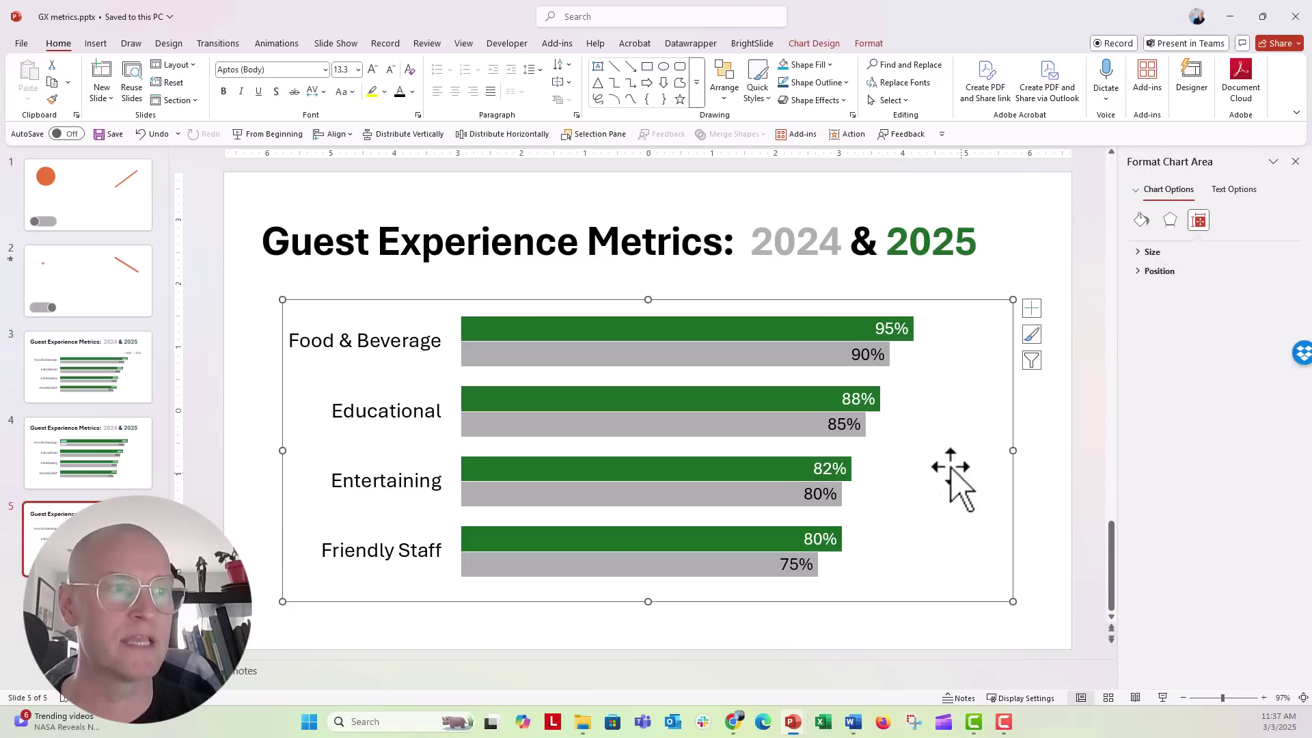
# Open the data sheet of the slide 5 chart and enlarge its window to show all category rows
pyautogui.moveTo(469, 328)
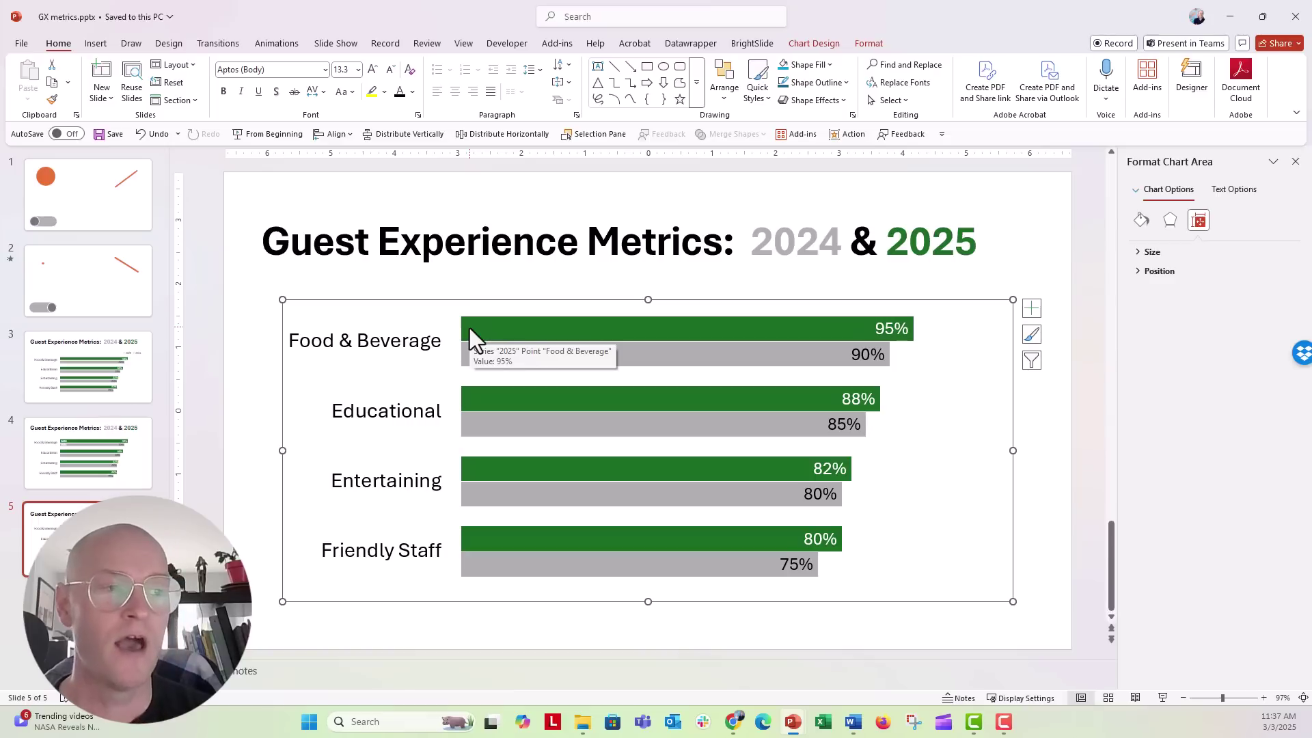
pyautogui.rightClick(469, 328)
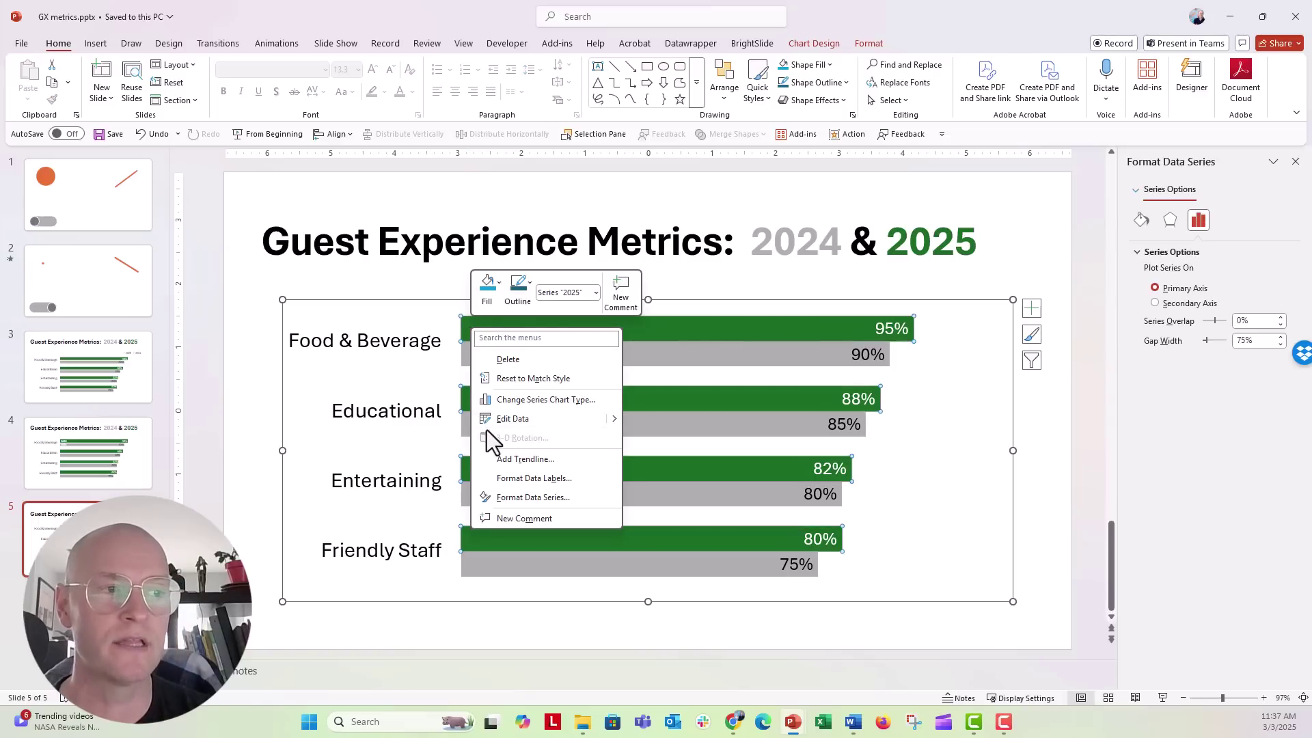
pyautogui.press('Escape')
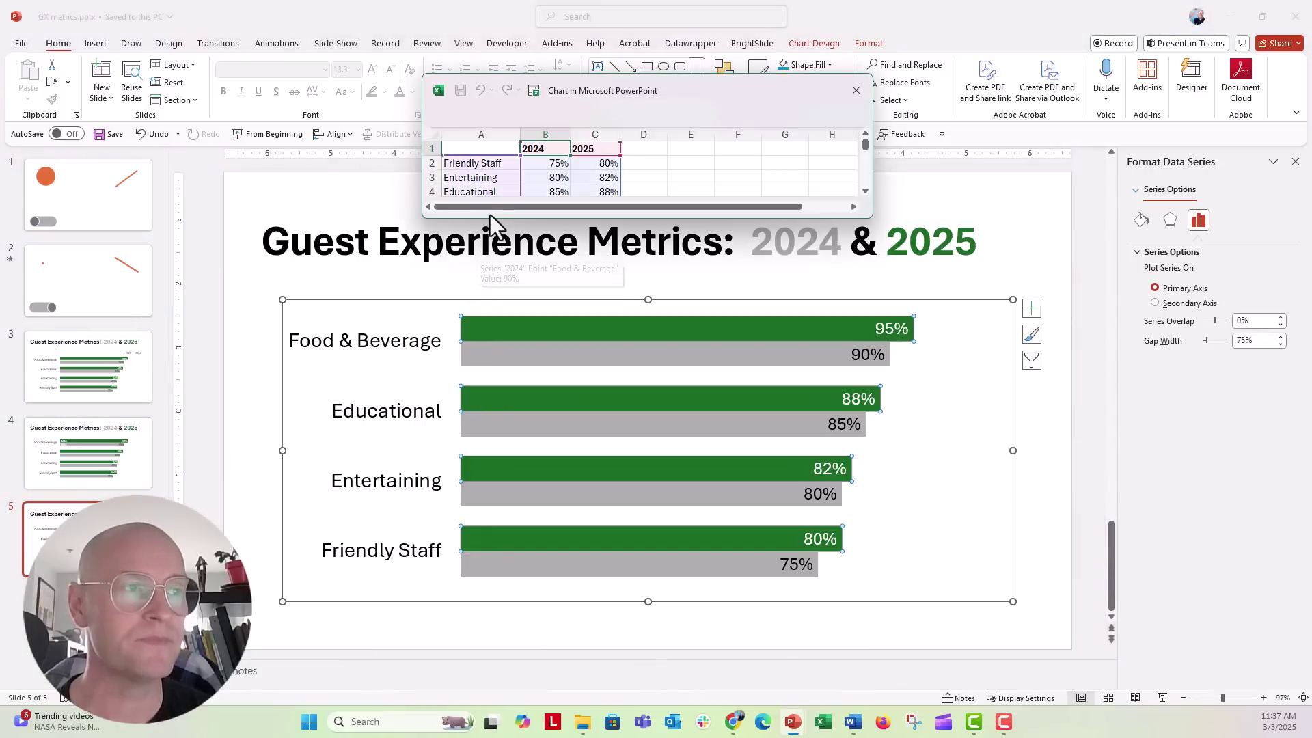
pyautogui.moveTo(491, 220); pyautogui.dragTo(495, 272)
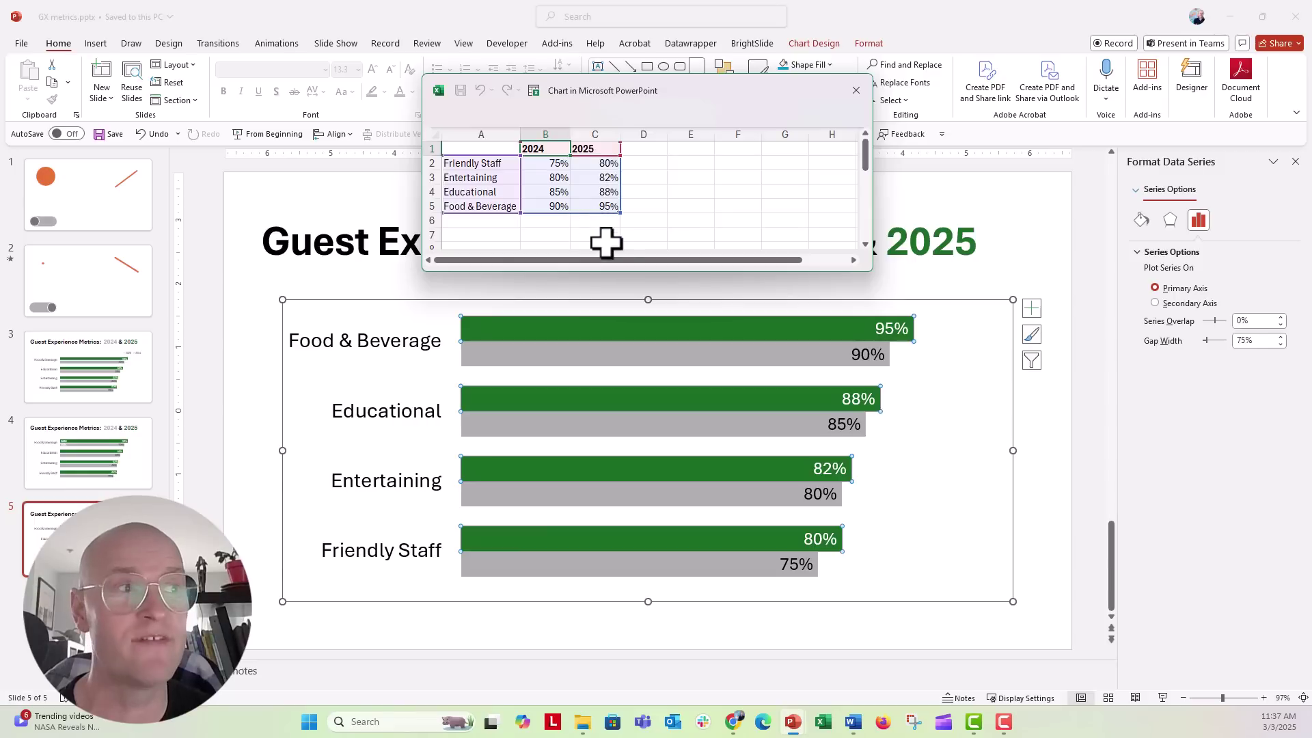
# Change the series headers in B1 and C1 of the chart data to 2024data and 202data
pyautogui.click(655, 129)
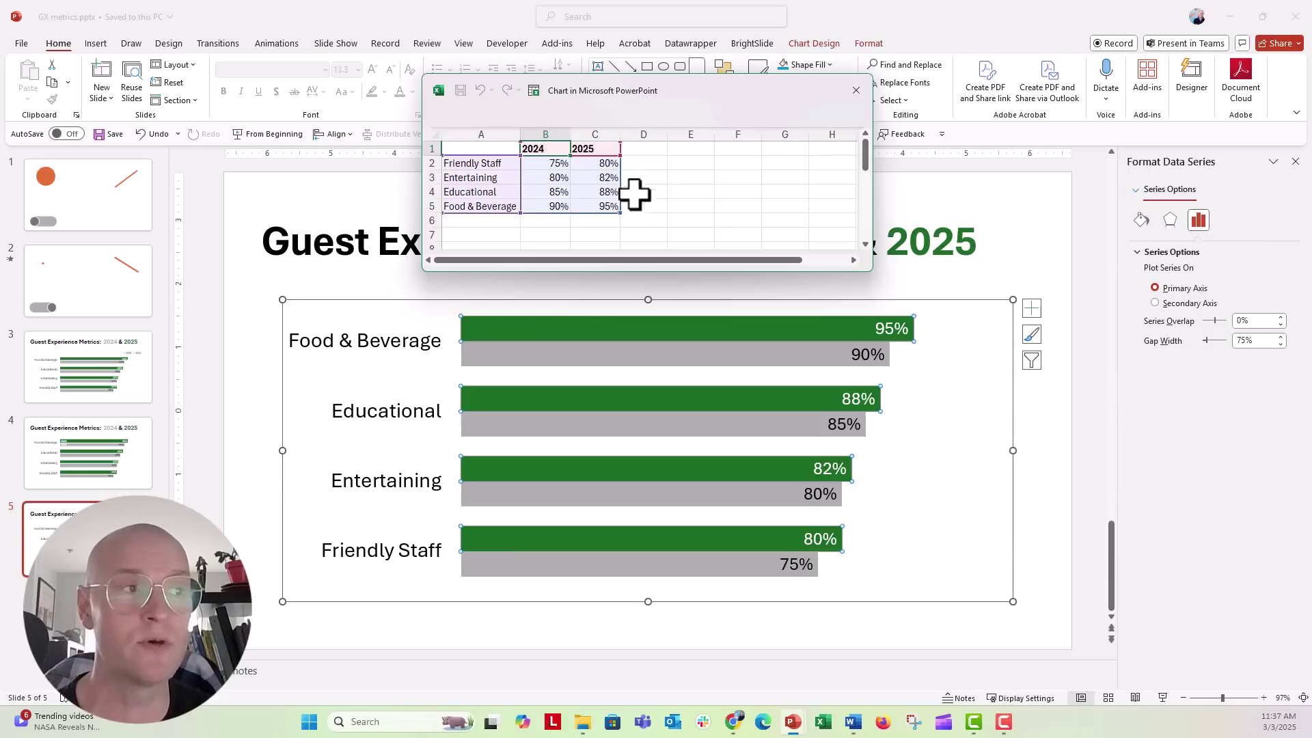
pyautogui.click(539, 148)
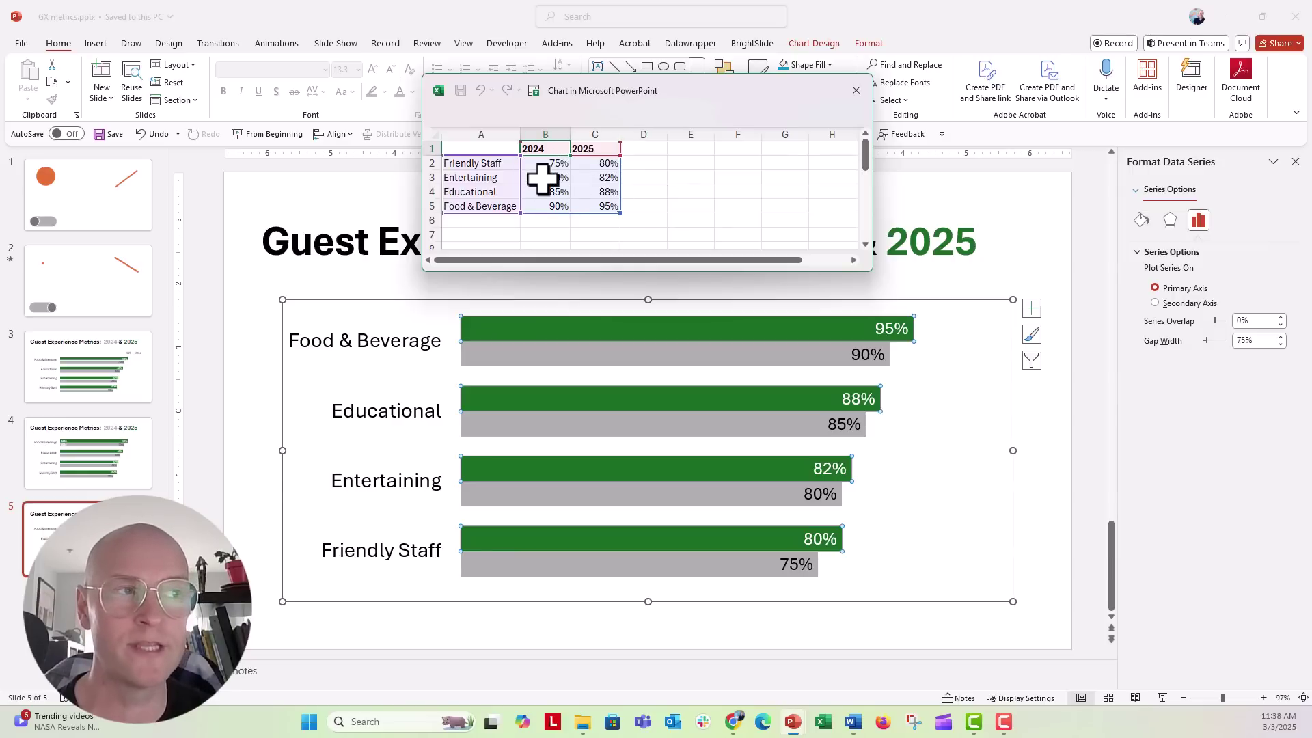
pyautogui.press('F2')
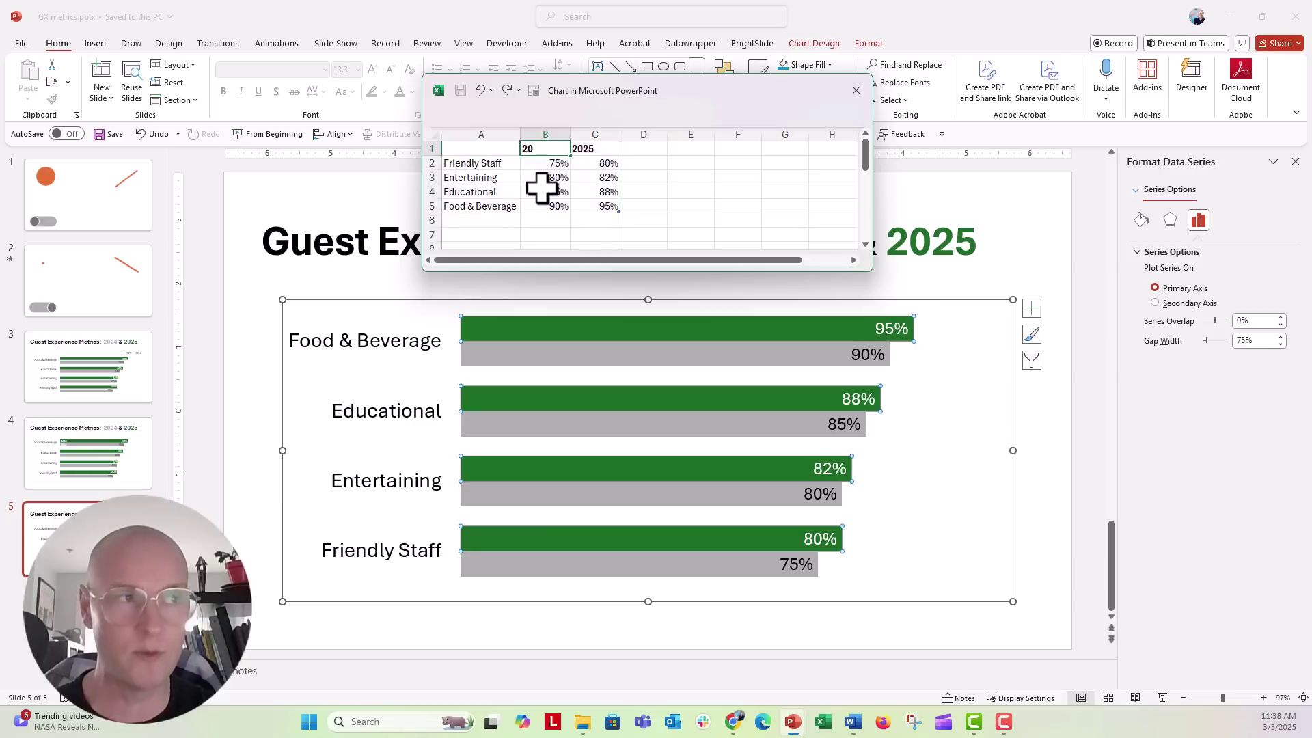
pyautogui.write('data')
pyautogui.press('Tab')
pyautogui.write('20')
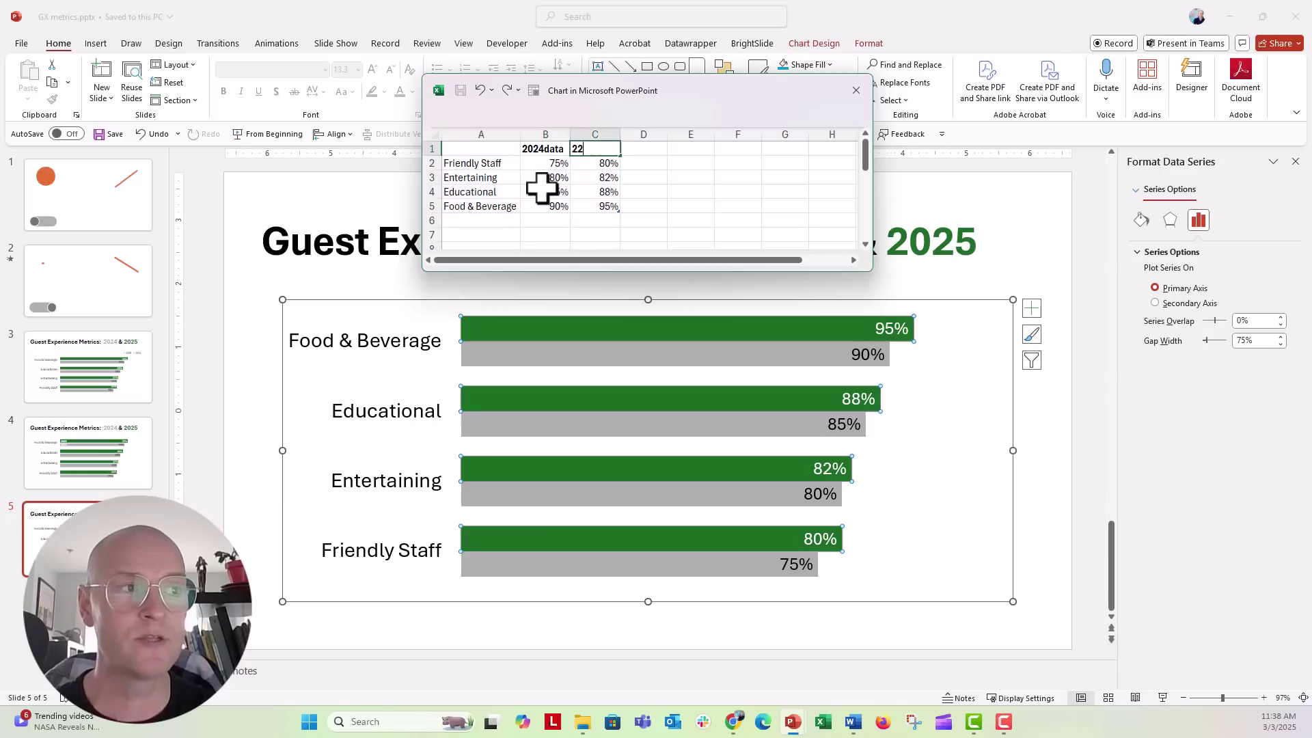
pyautogui.write('2data')
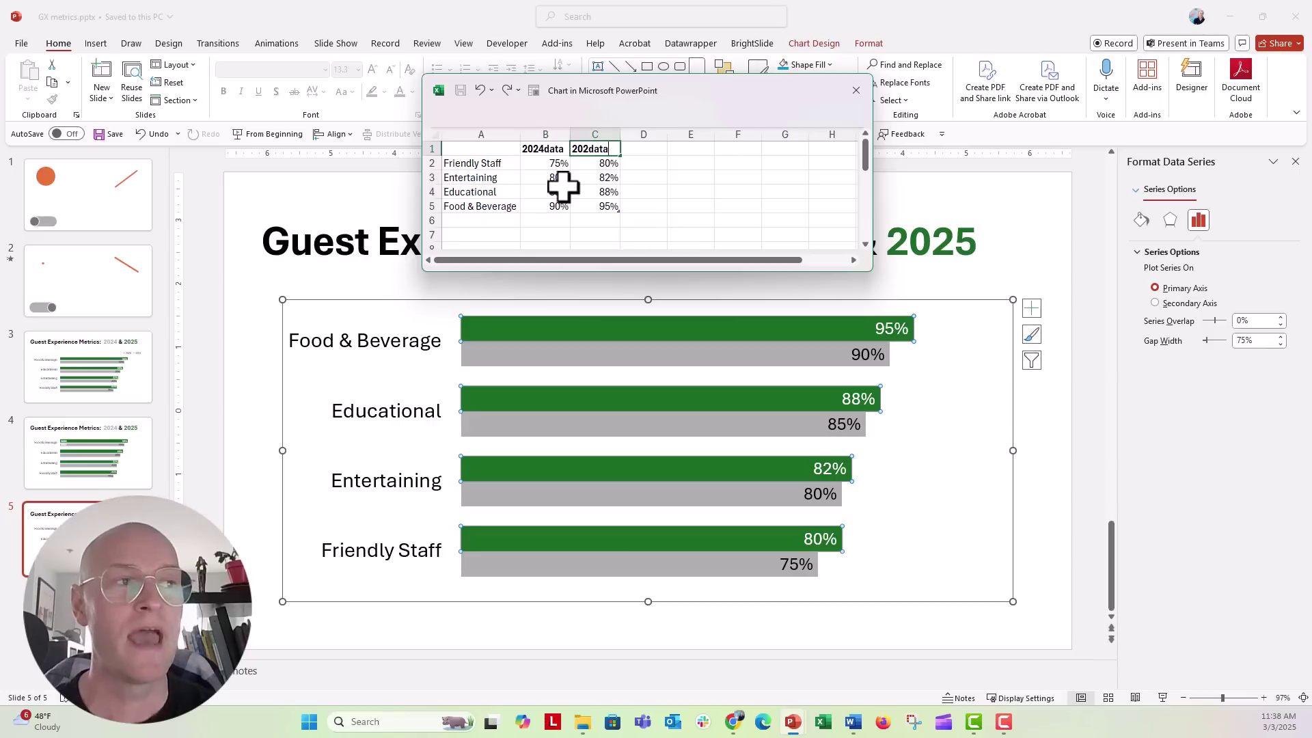
# Insert a new column between the two data series in the chart sheet and head it 2024
pyautogui.click(585, 129)
pyautogui.rightClick(585, 128)
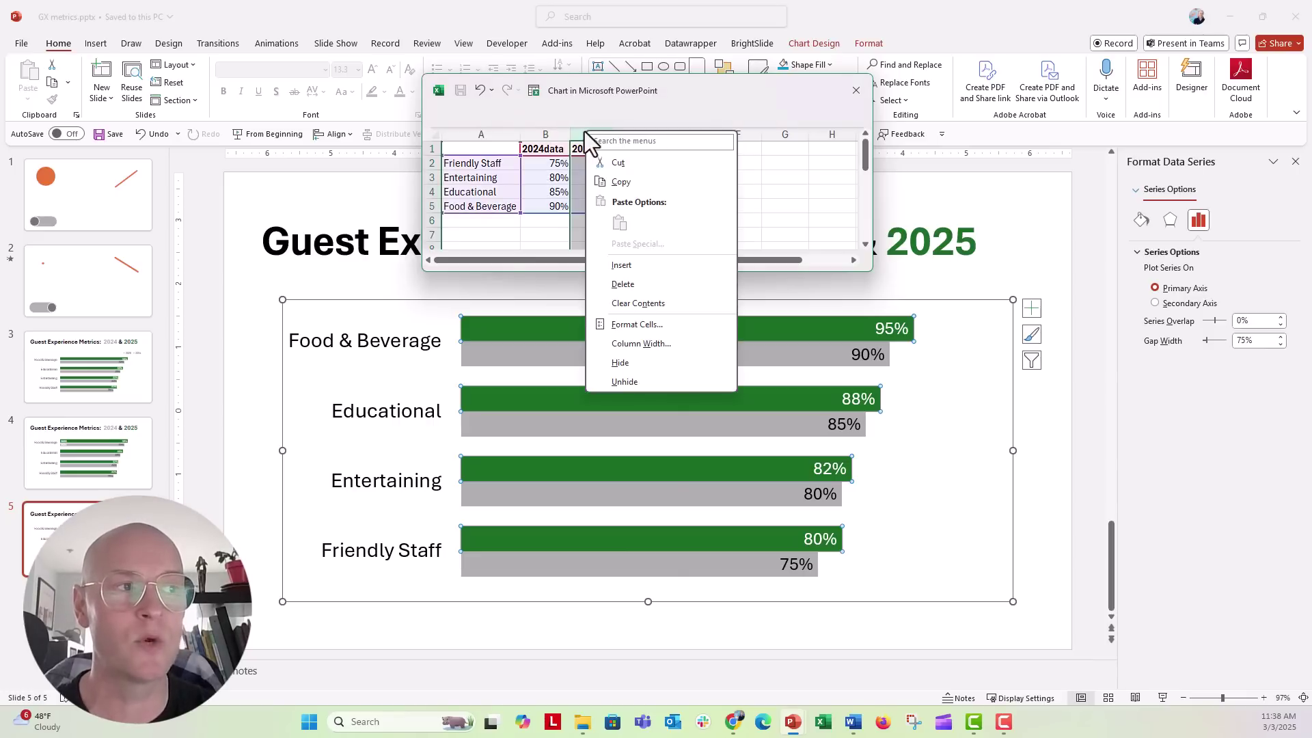
pyautogui.click(686, 266)
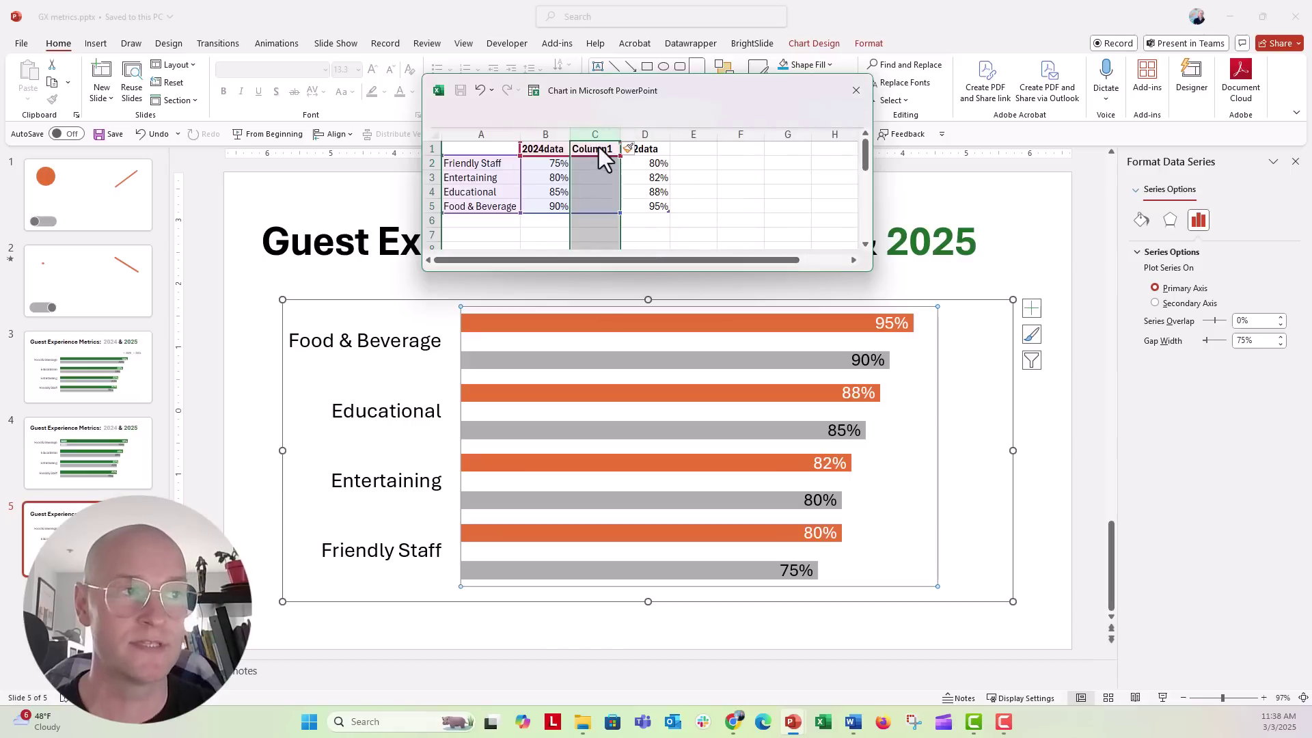
pyautogui.click(599, 148)
pyautogui.write('20')
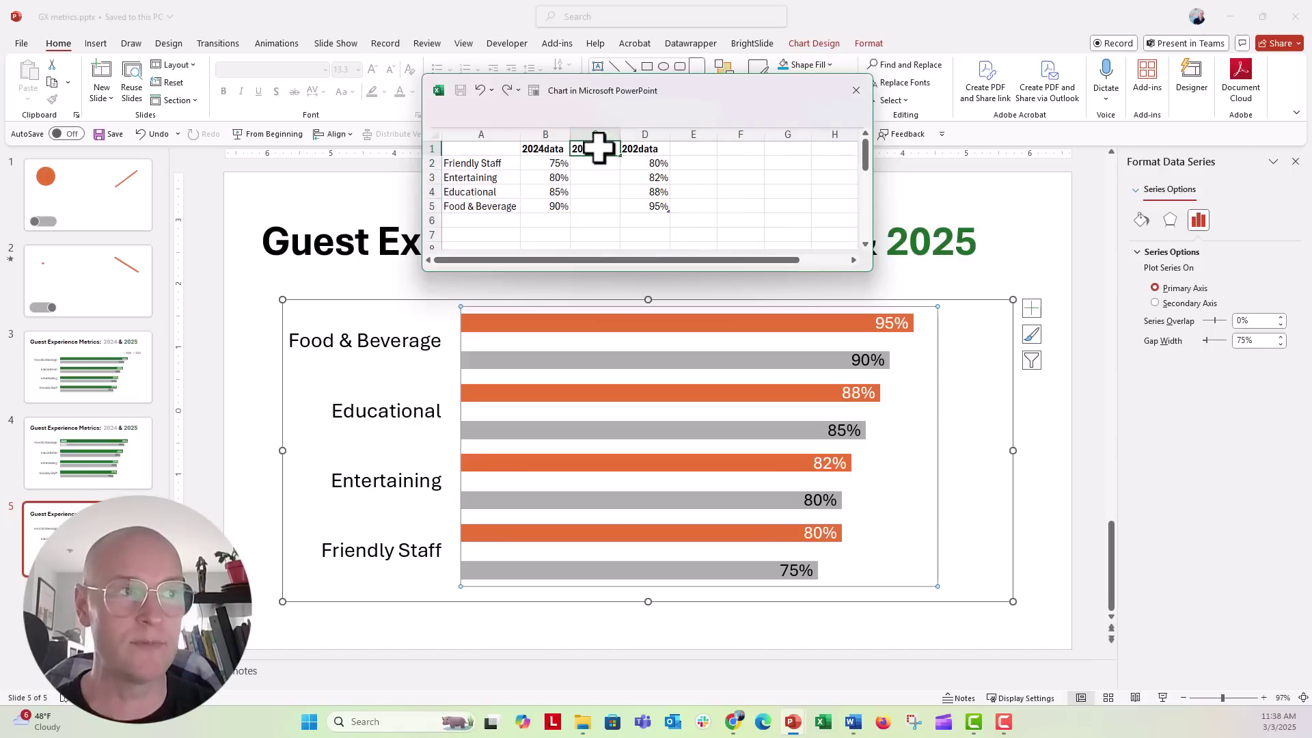
pyautogui.press('Return')
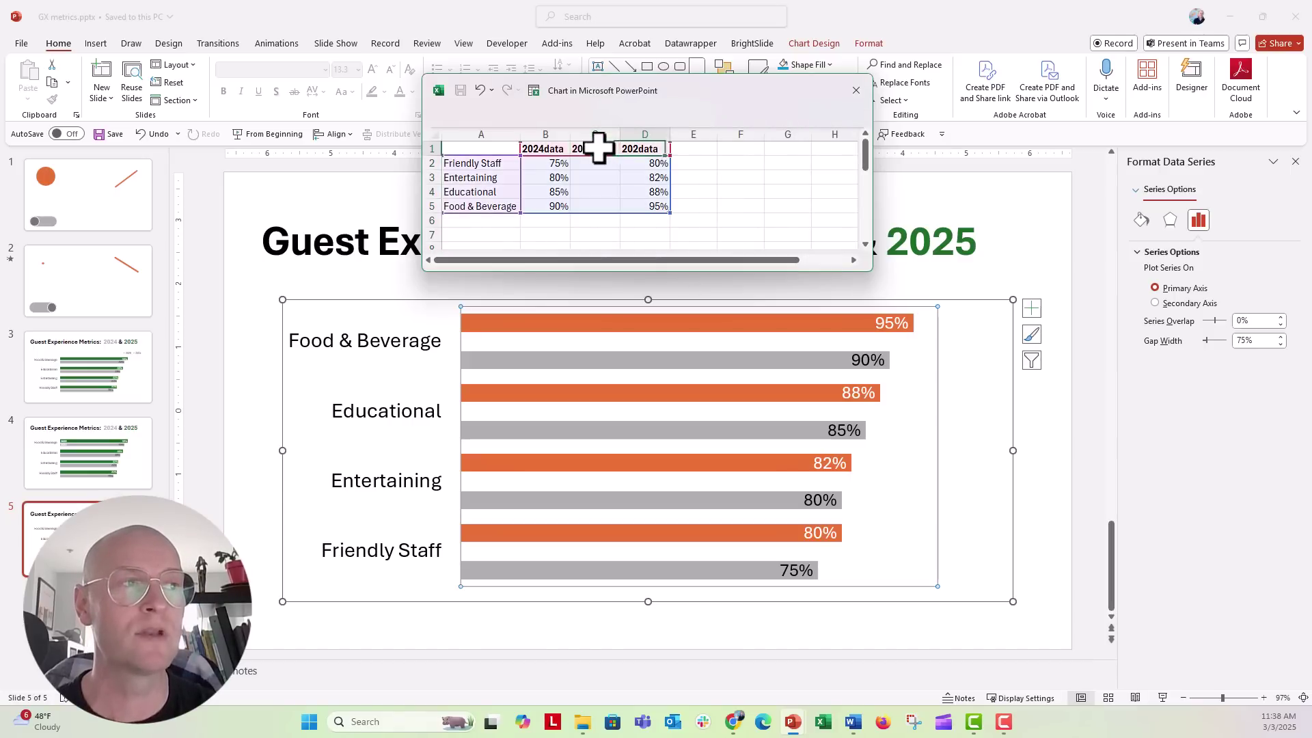
# Add another series after the last data column by entering the header 2025 in E1
pyautogui.click(694, 148)
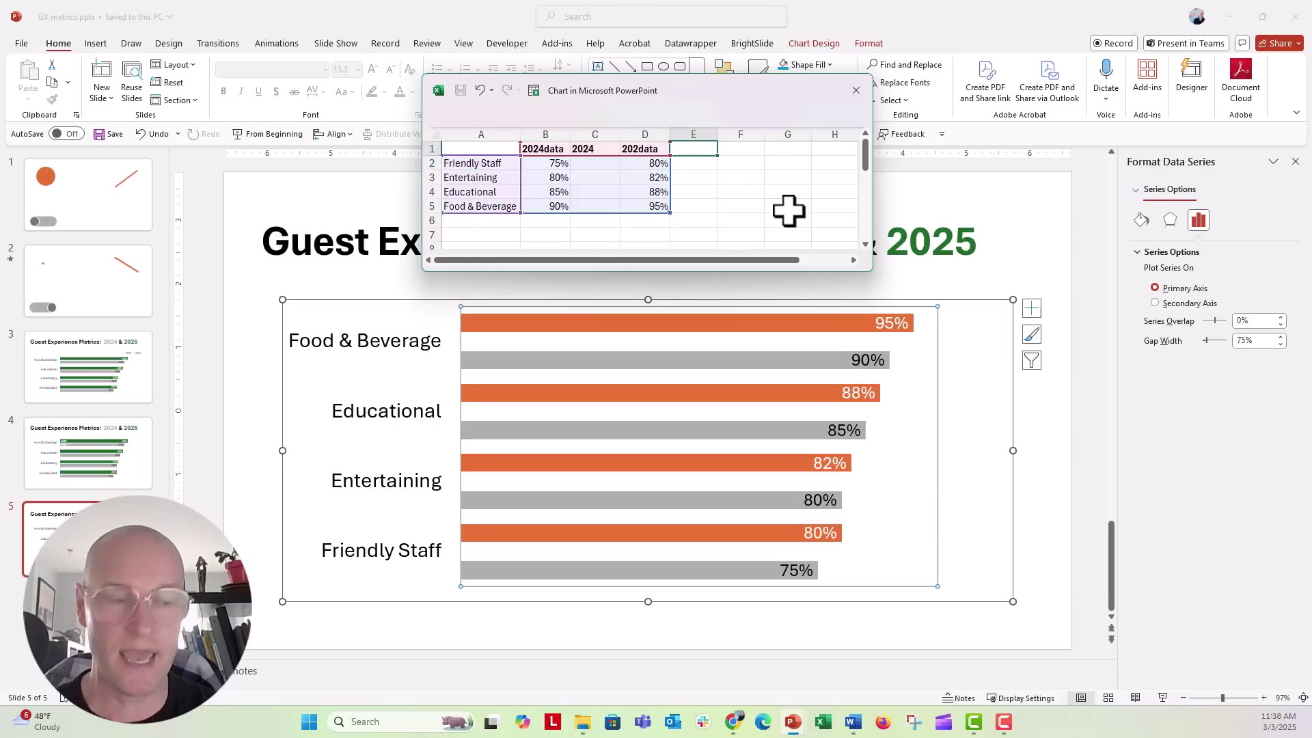
pyautogui.write('2025')
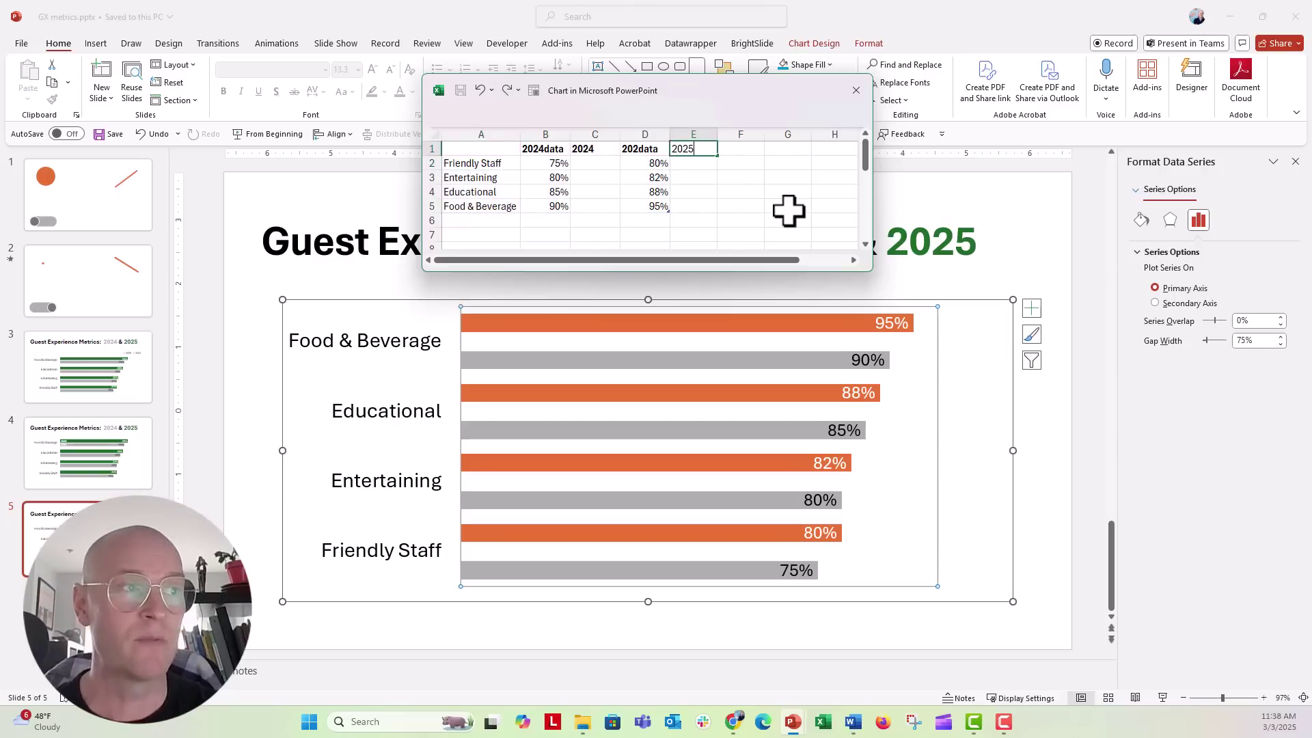
pyautogui.press('Return')
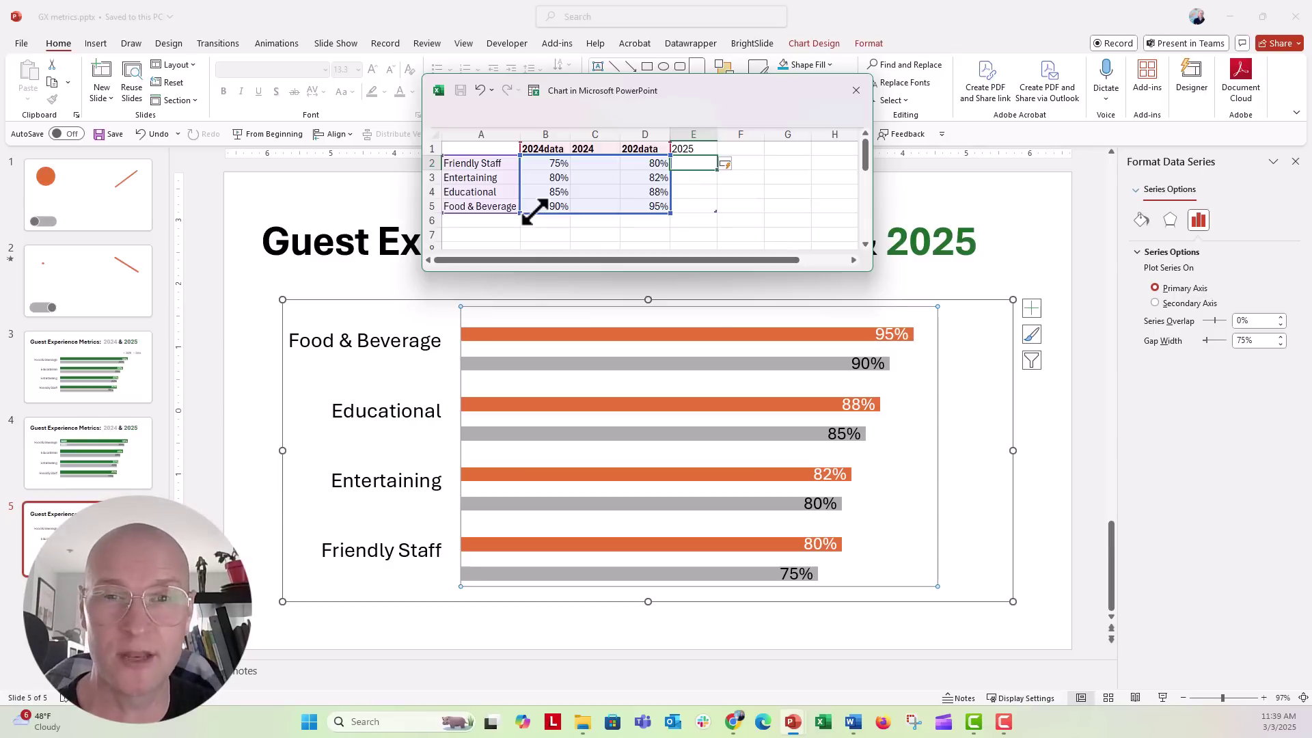
# Enter 100% in the Food & Beverage row for both the 2024 and 2025 helper series
pyautogui.click(575, 206)
pyautogui.write('100%')
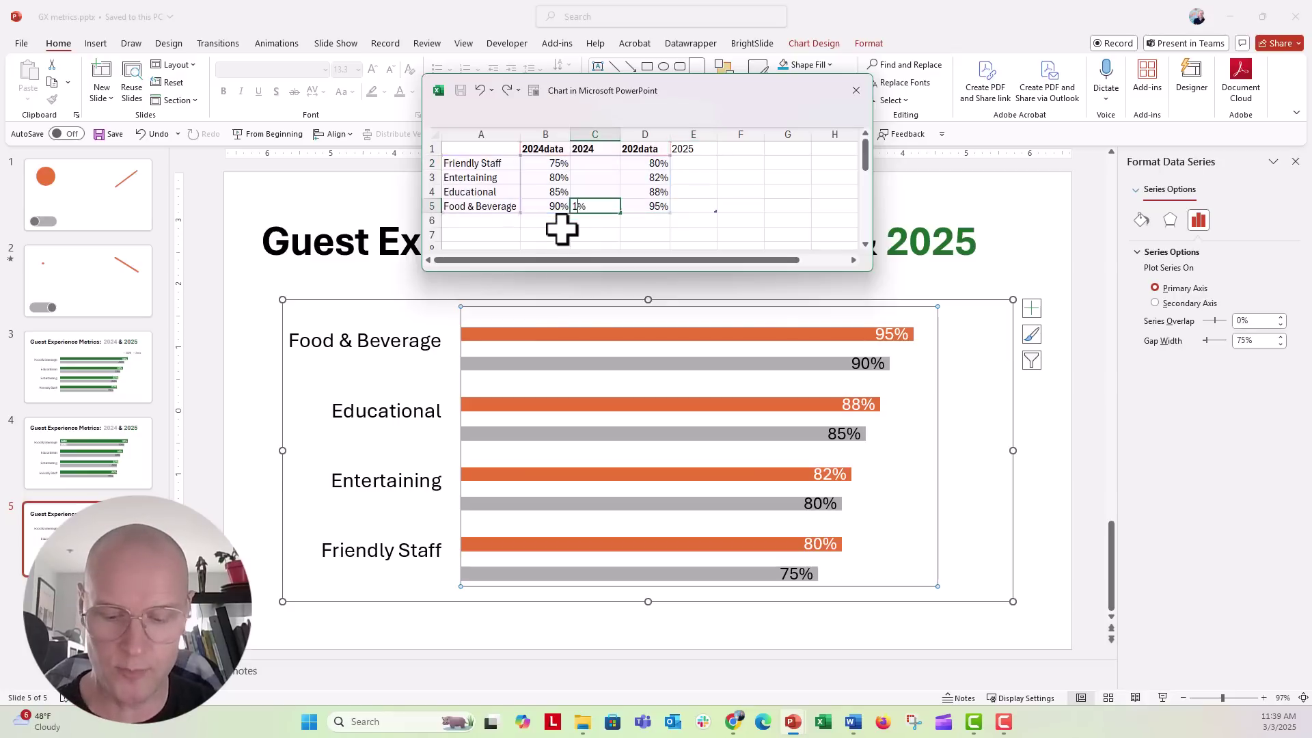
pyautogui.press('Tab')
pyautogui.press('Tab')
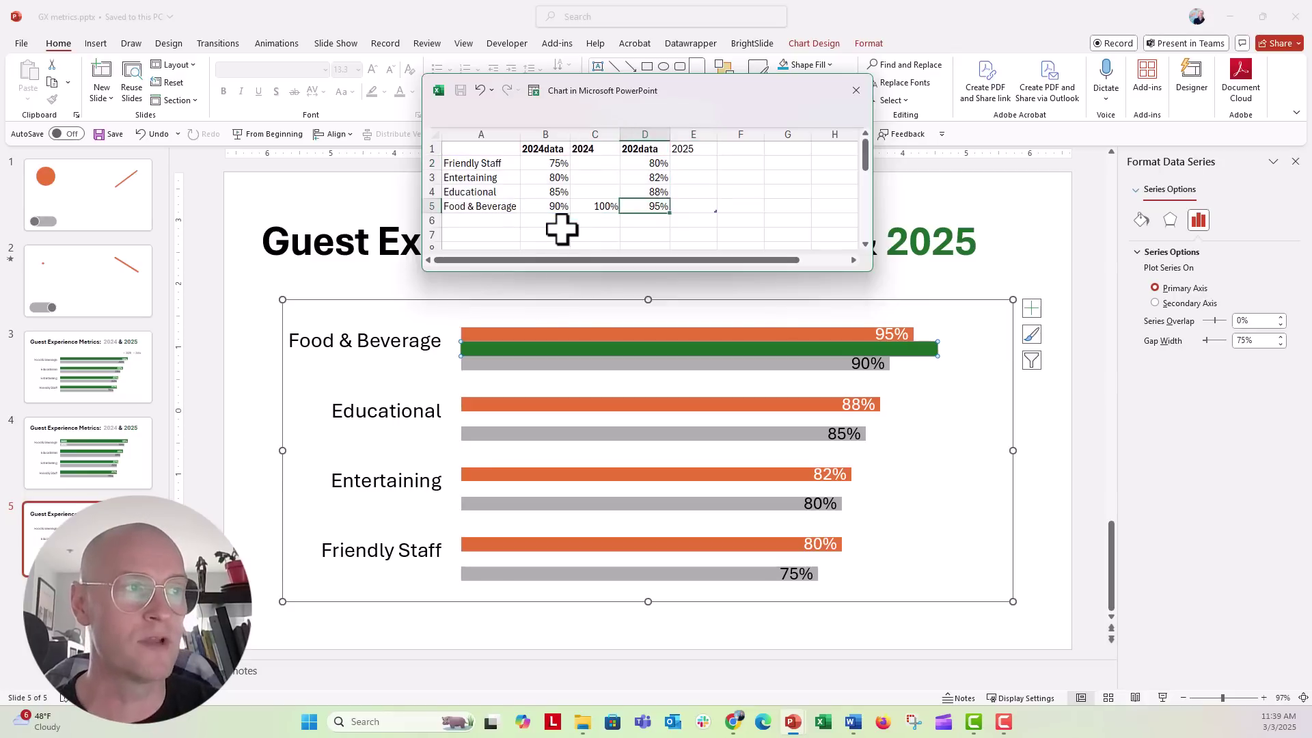
pyautogui.write('100%')
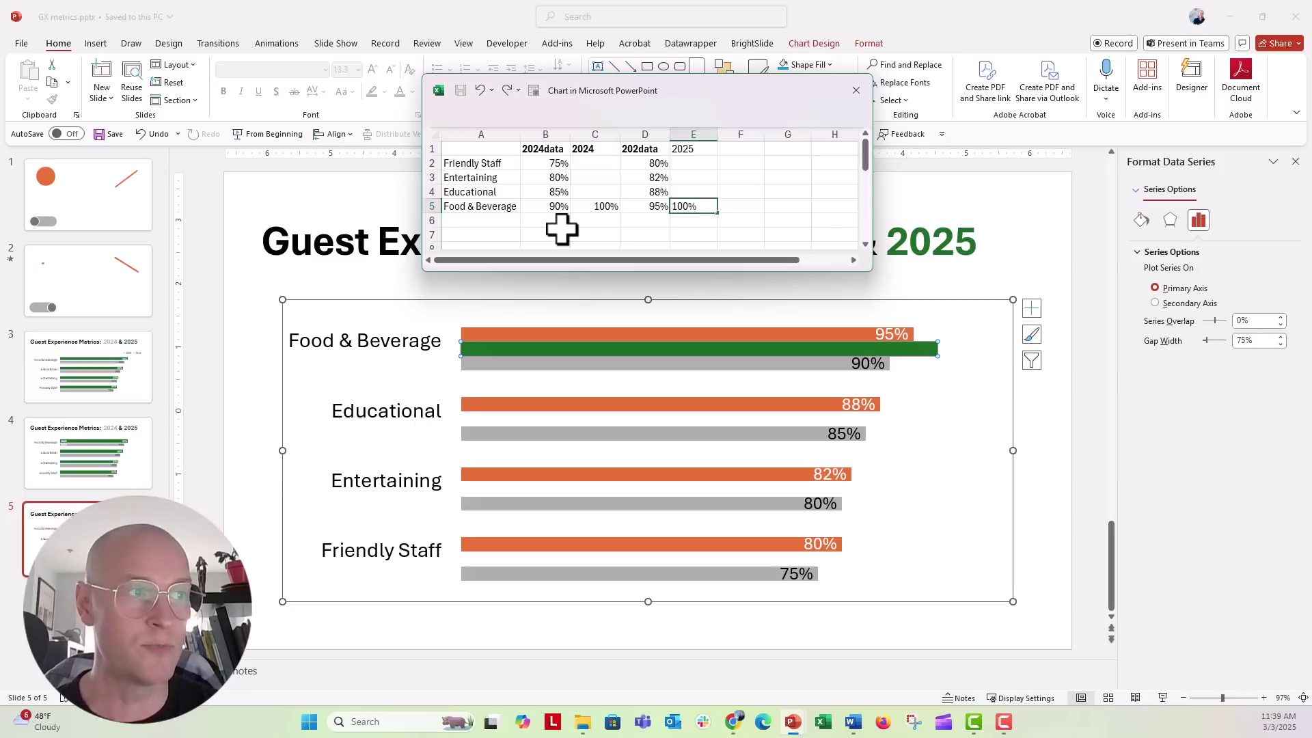
pyautogui.press('Return')
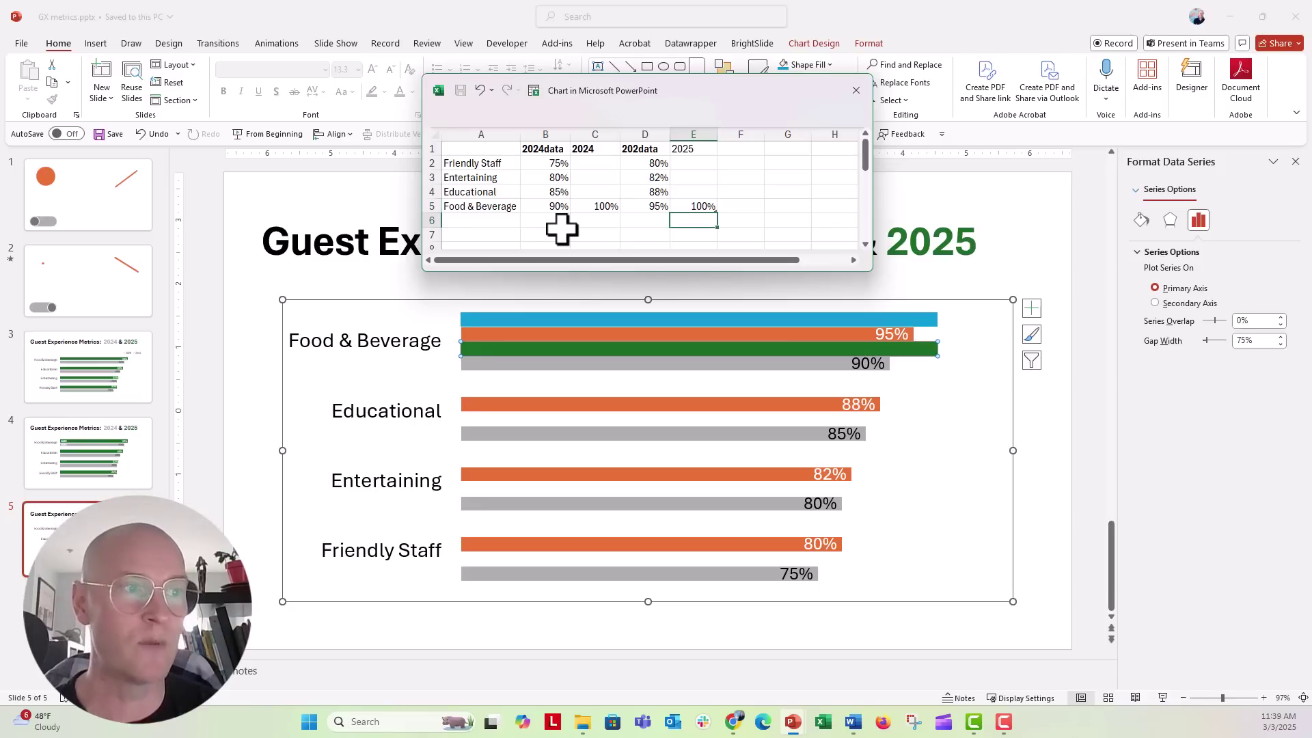
# Add data labels to the 2025 and 2024 helper bars in the Food & Beverage category
pyautogui.click(494, 320)
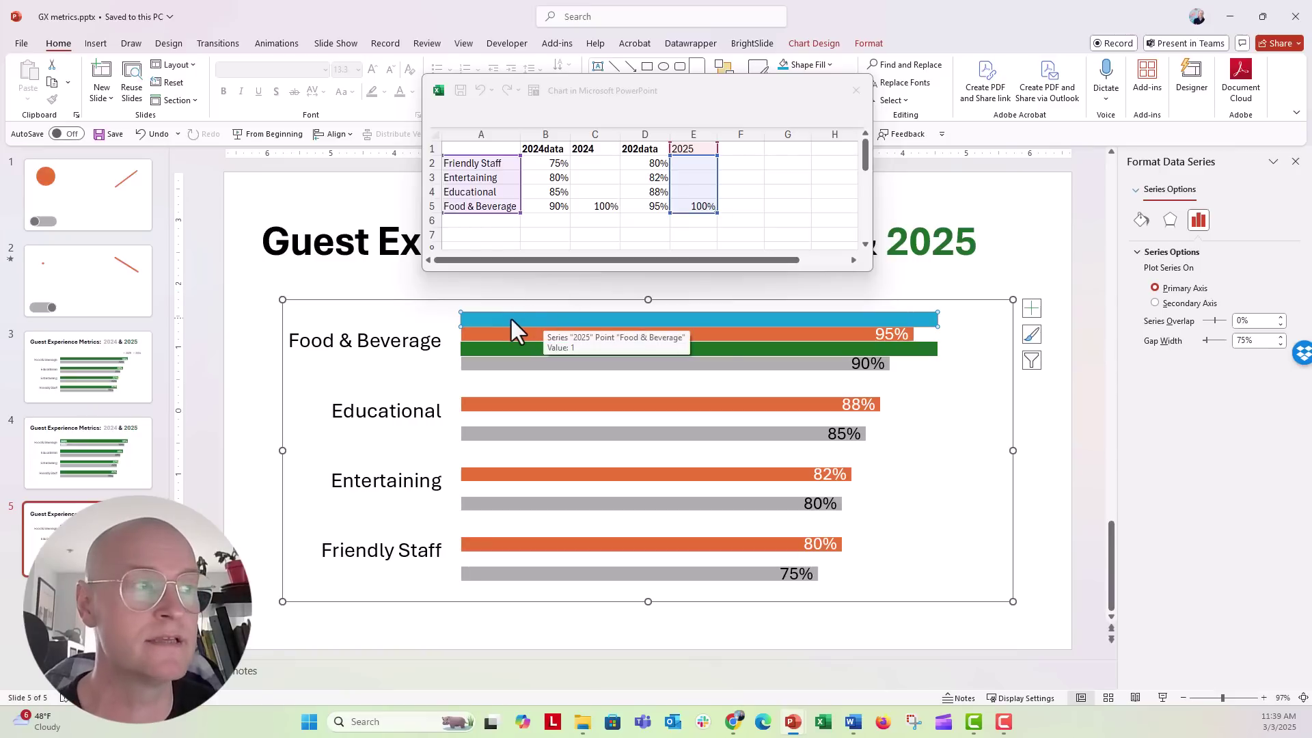
pyautogui.rightClick(474, 318)
pyautogui.press('Escape')
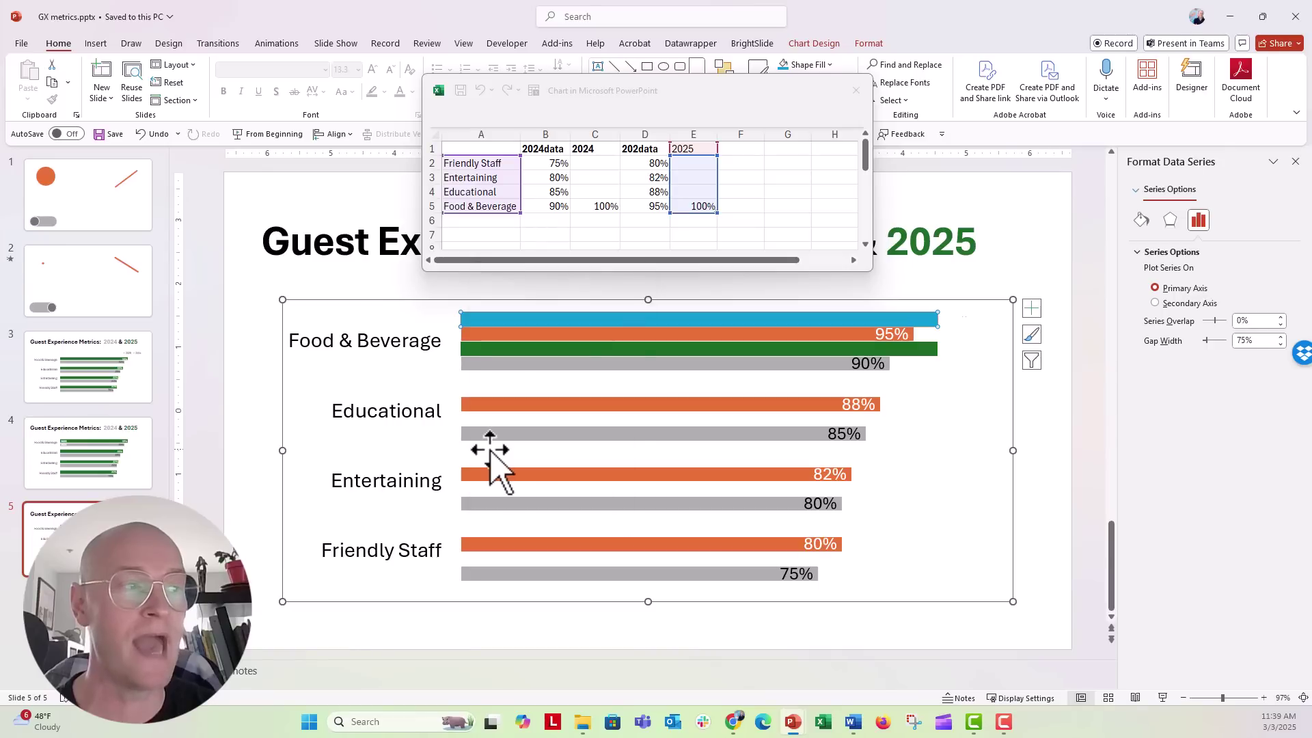
pyautogui.rightClick(470, 346)
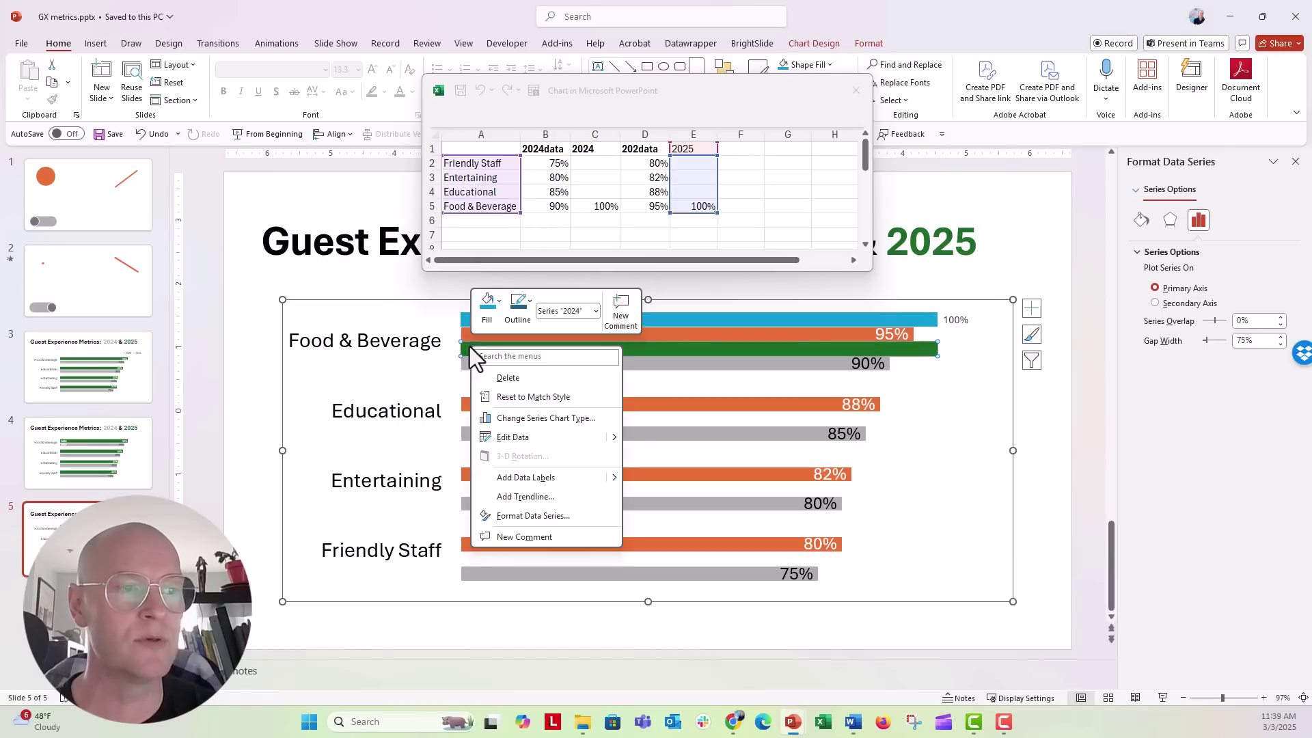
pyautogui.click(490, 477)
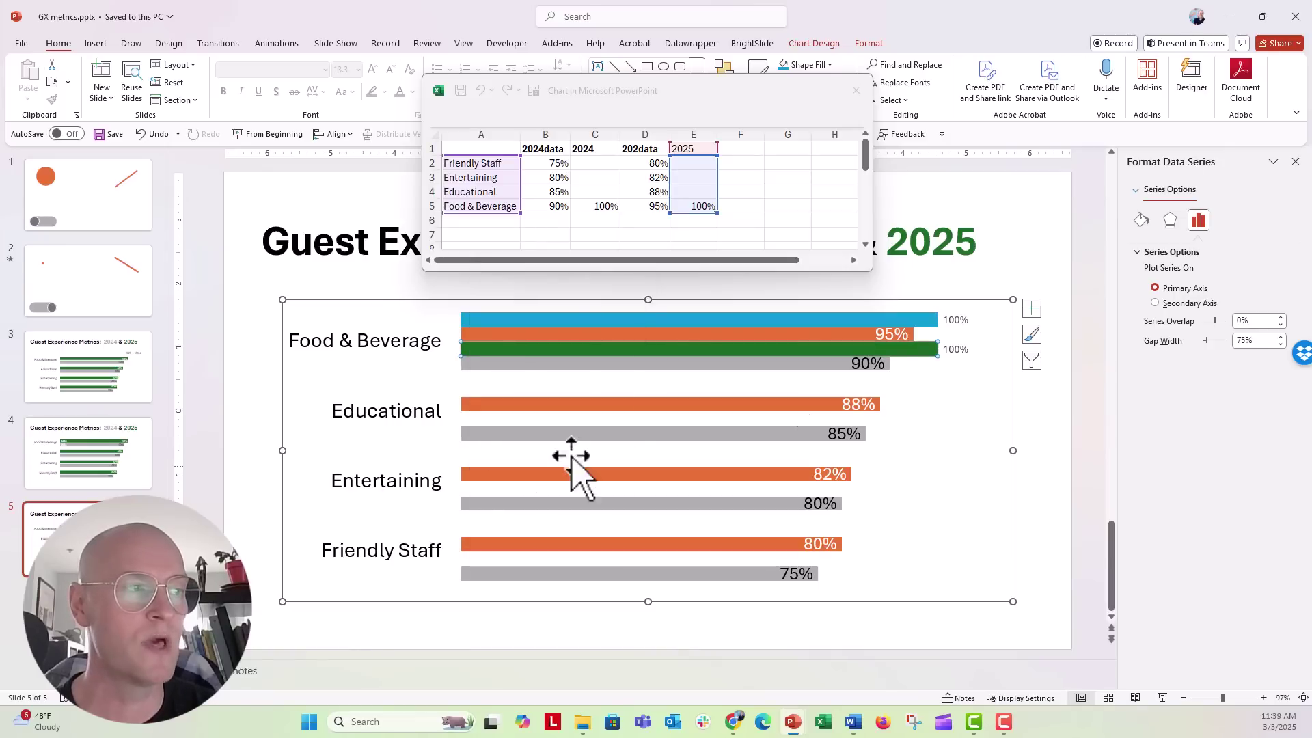
# Try turning off the value in the 2025 helper series' data label, and undo that change
pyautogui.click(960, 320)
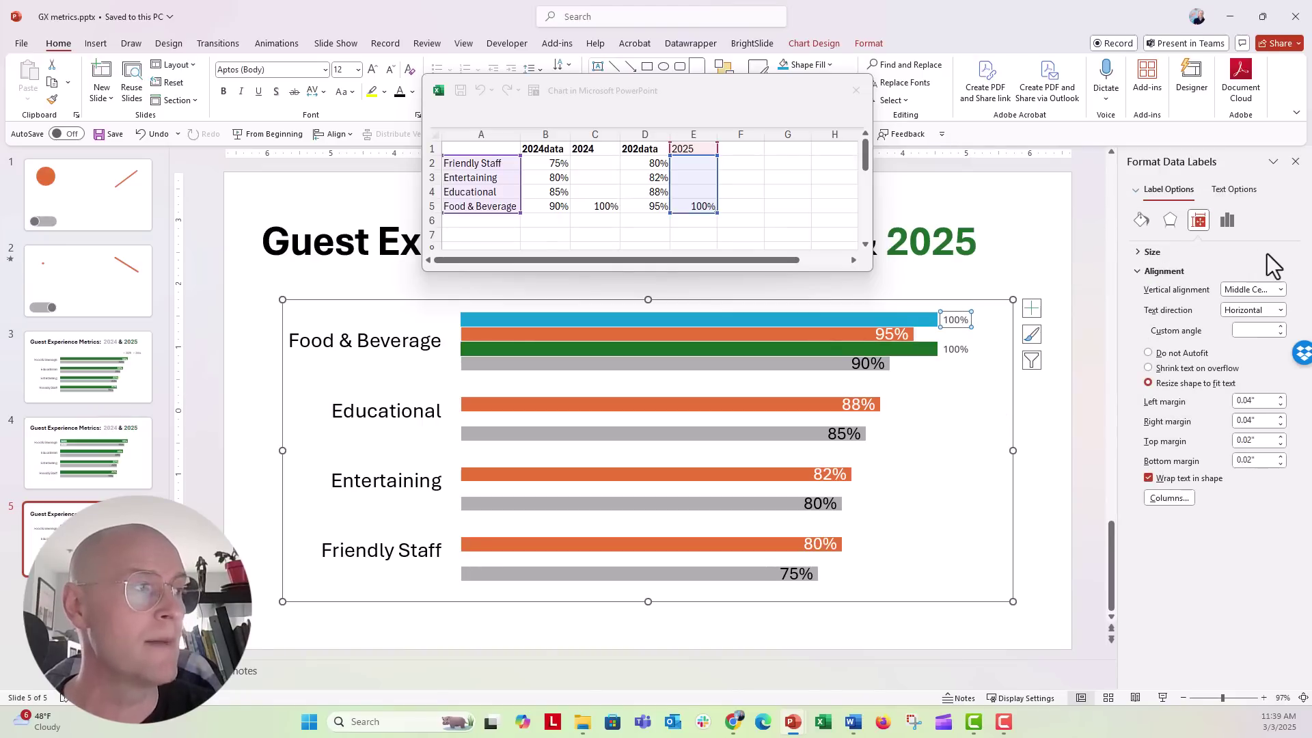
pyautogui.click(1227, 225)
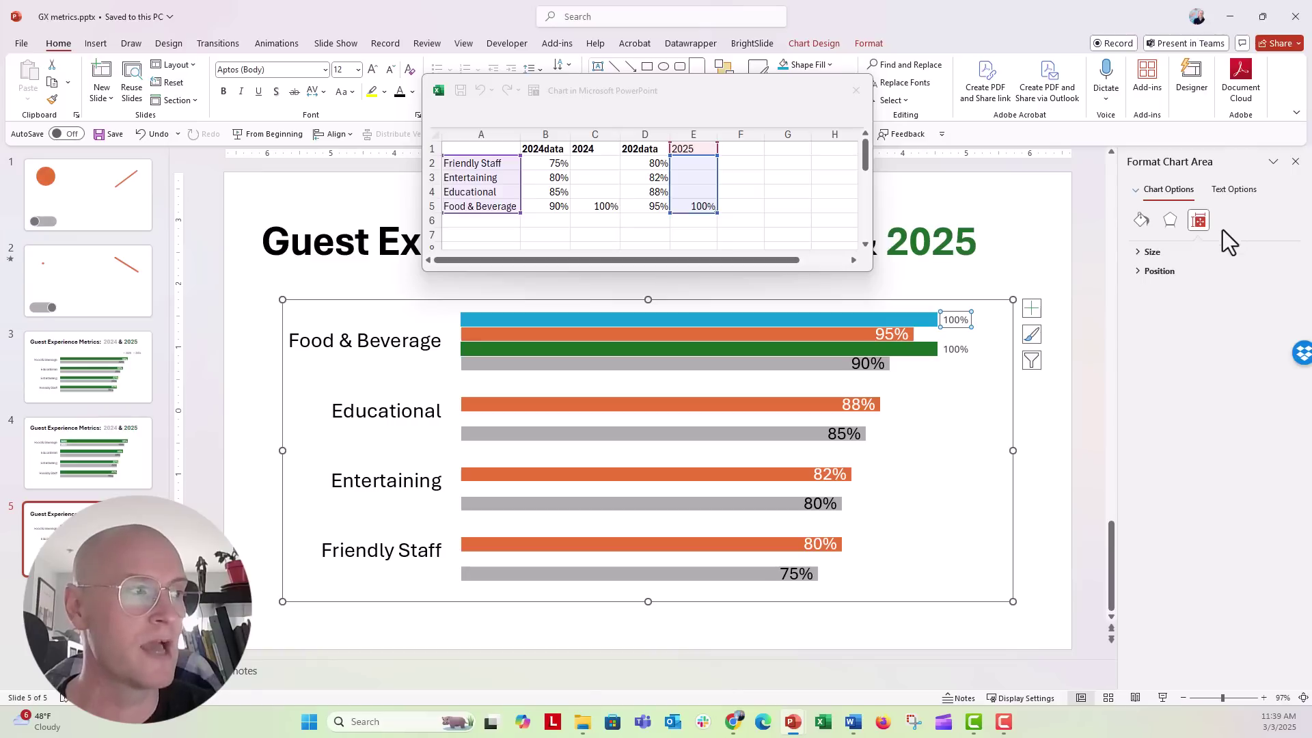
pyautogui.click(1138, 272)
pyautogui.click(1138, 254)
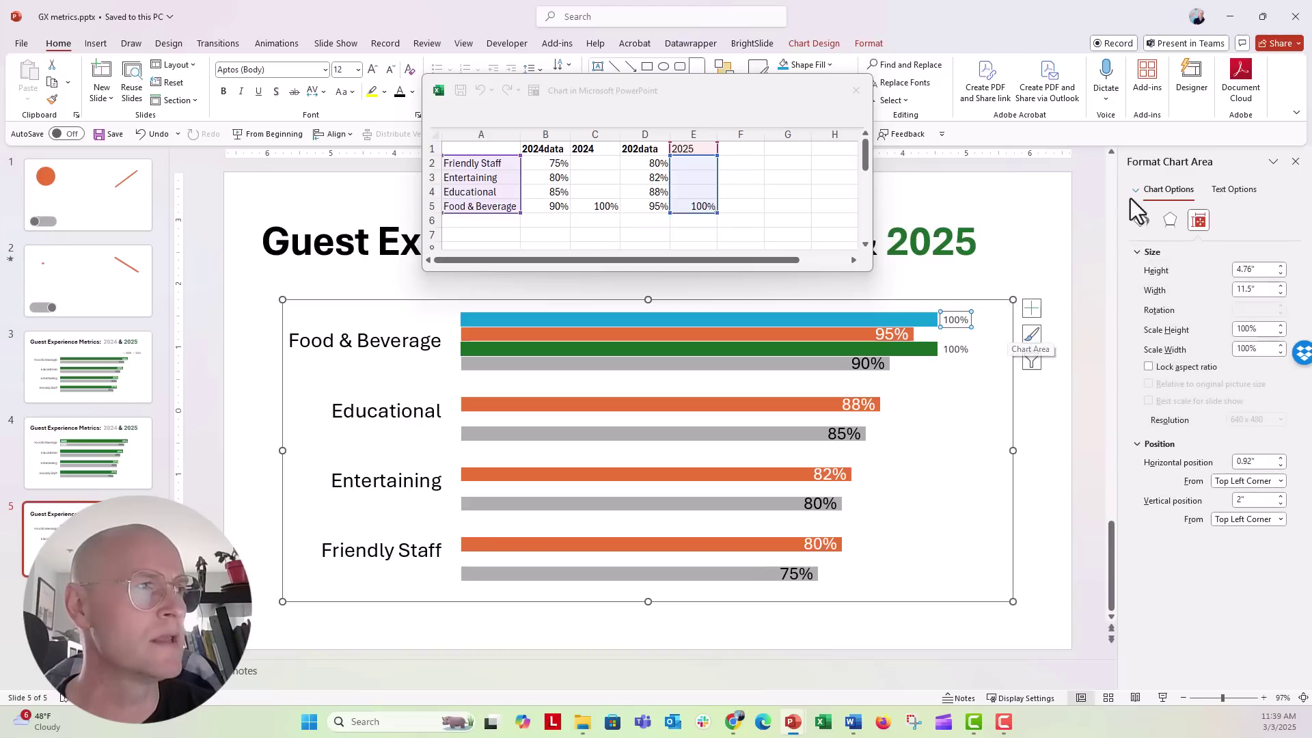
pyautogui.click(962, 324)
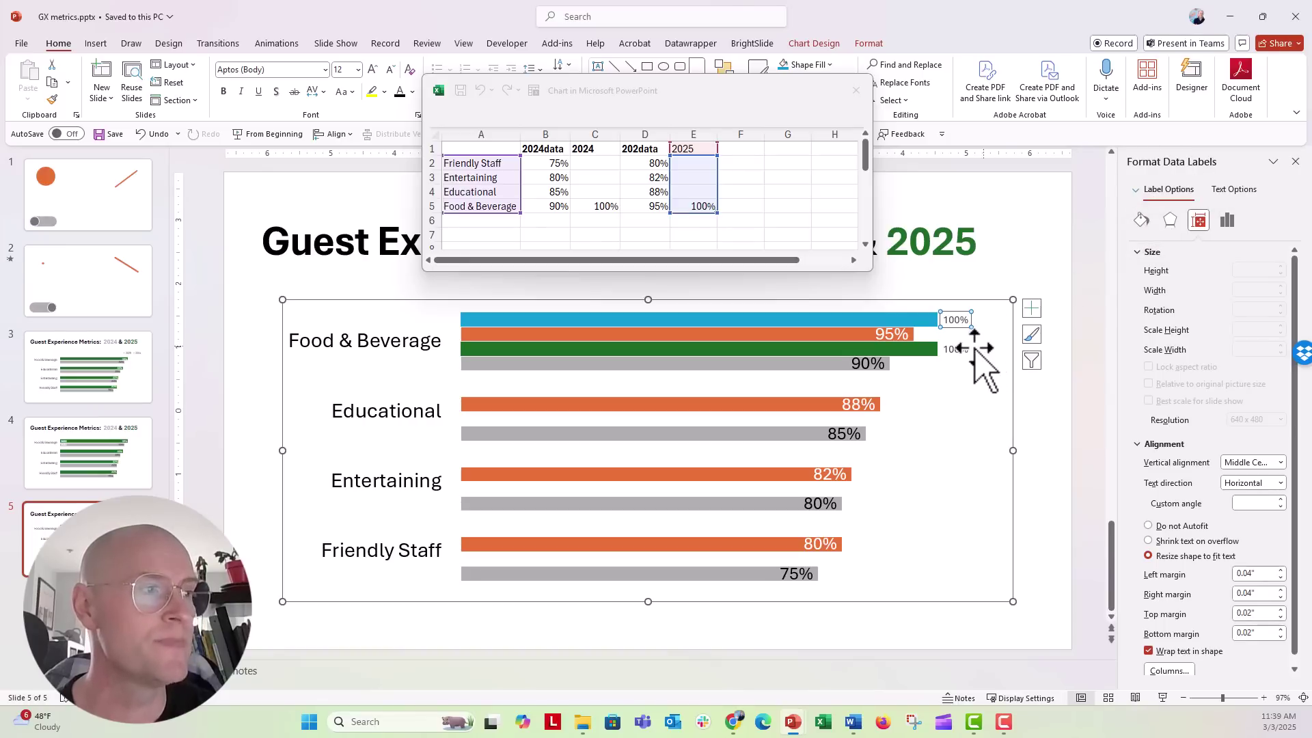
pyautogui.rightClick(958, 329)
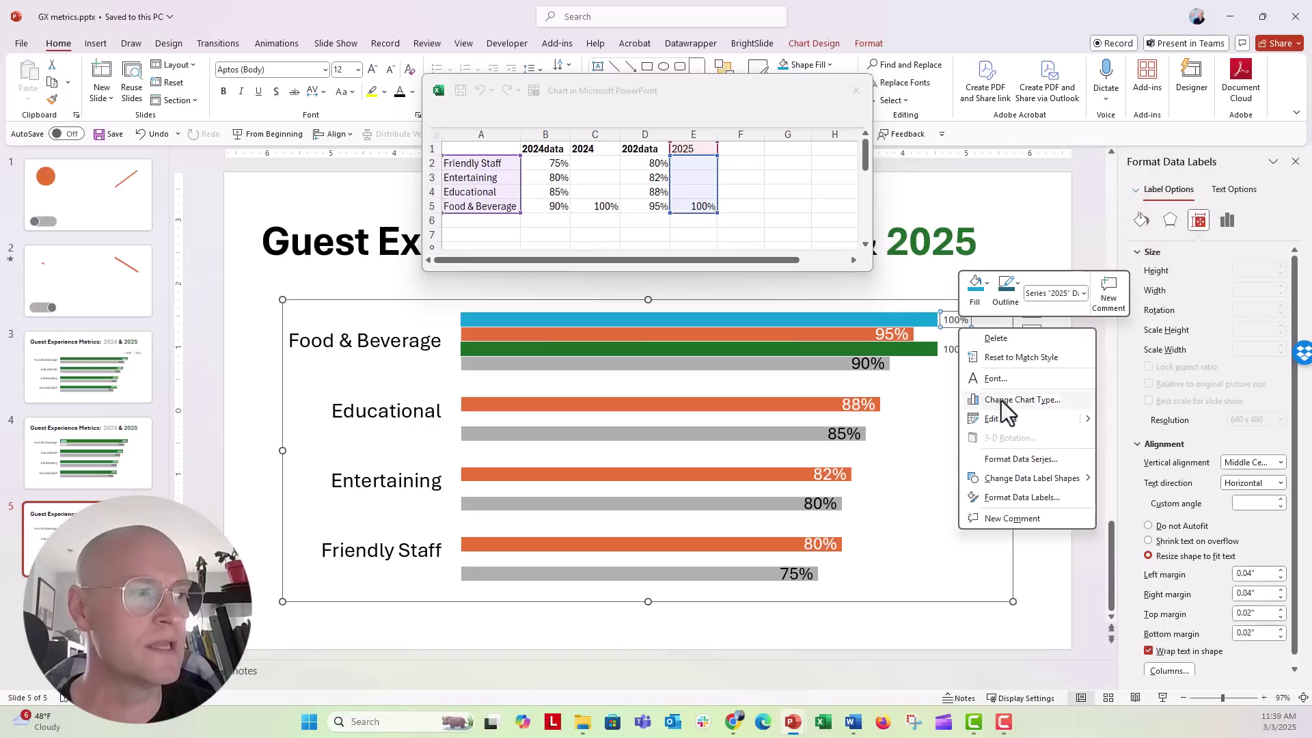
pyautogui.click(1058, 498)
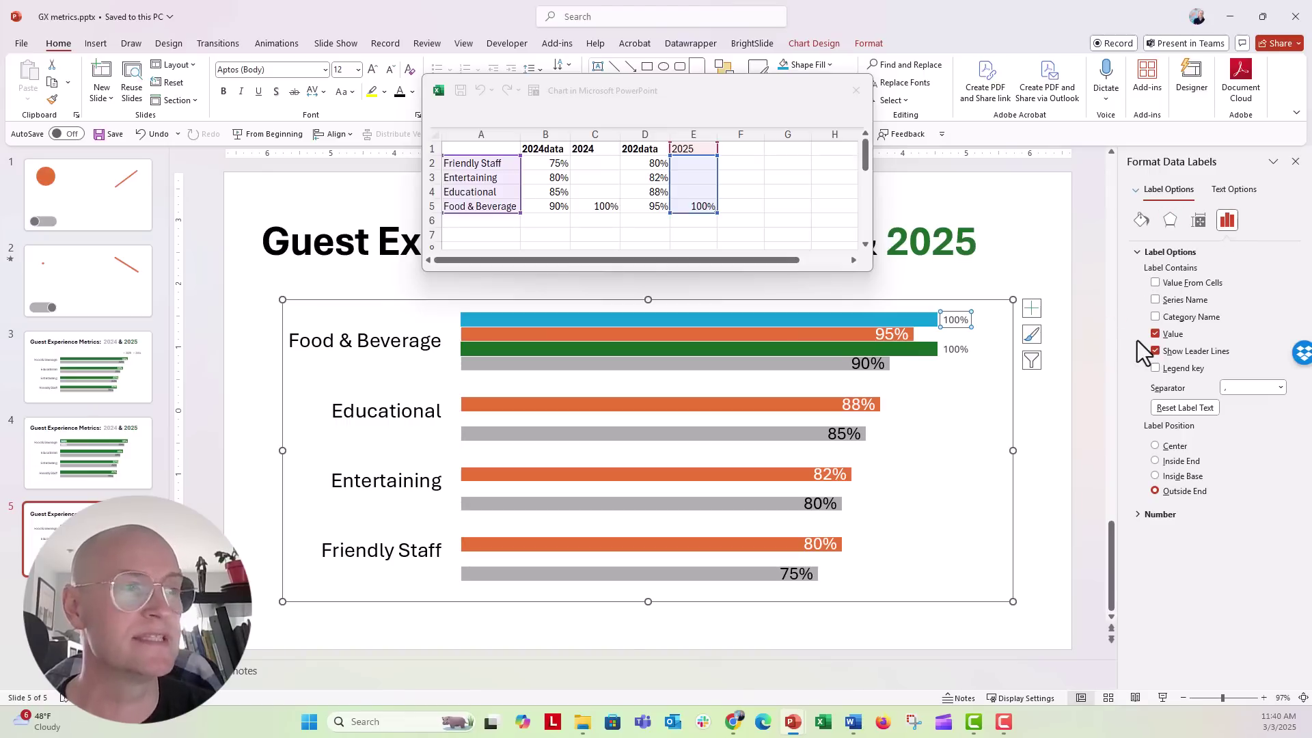
pyautogui.click(1155, 334)
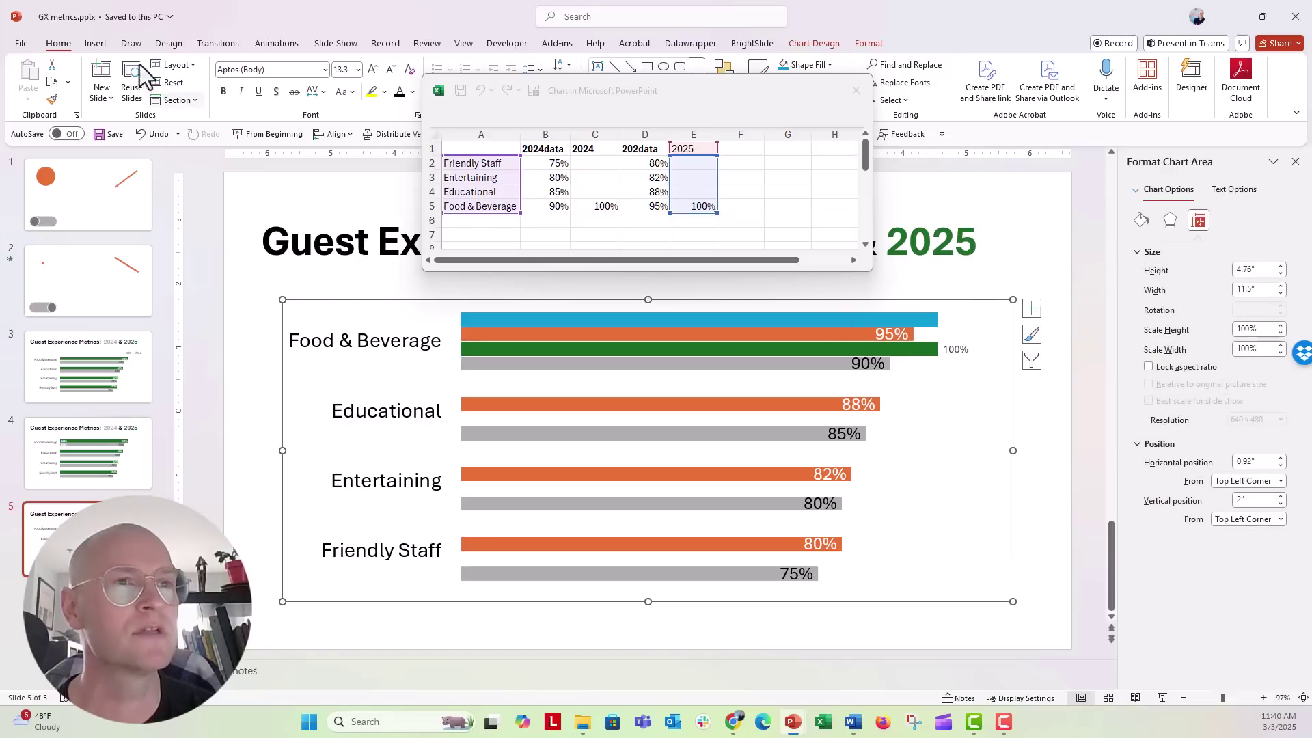
pyautogui.click(140, 134)
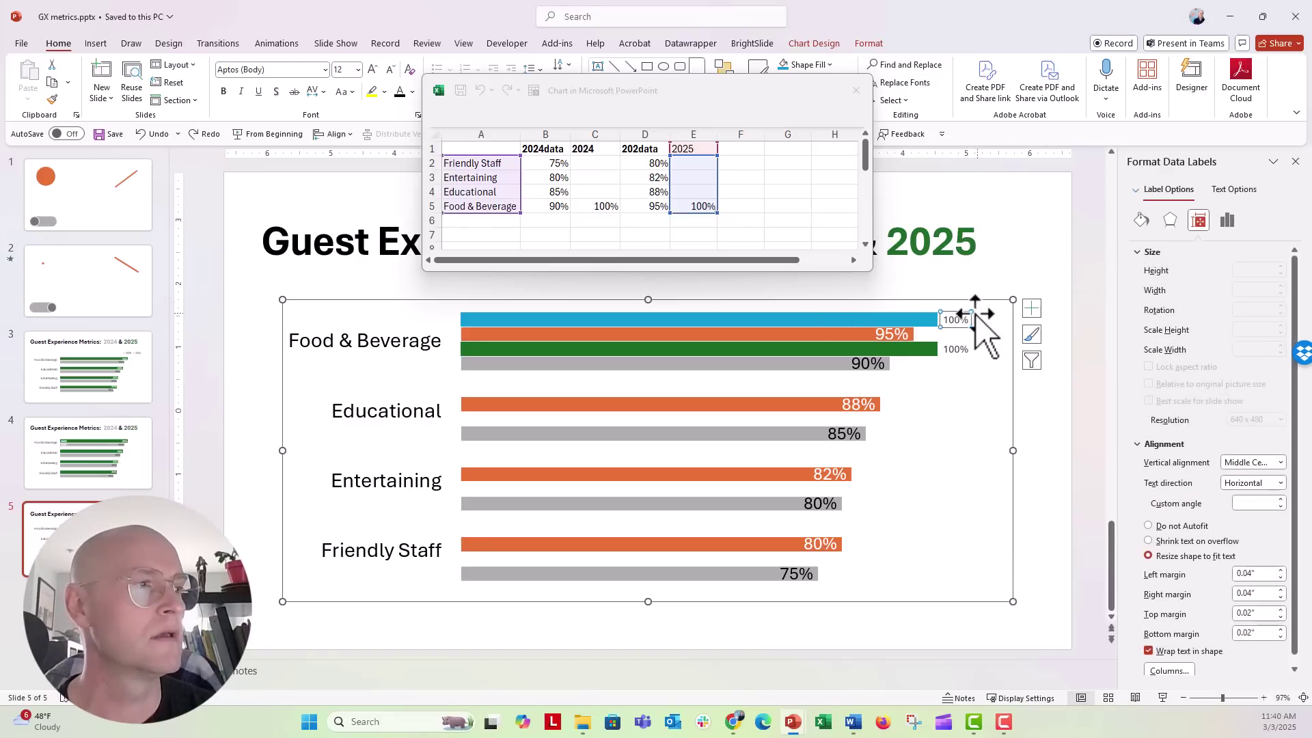
# Make the 2025 helper bar's label show the series name instead of the value, positioned at Inside Base
pyautogui.click(1220, 224)
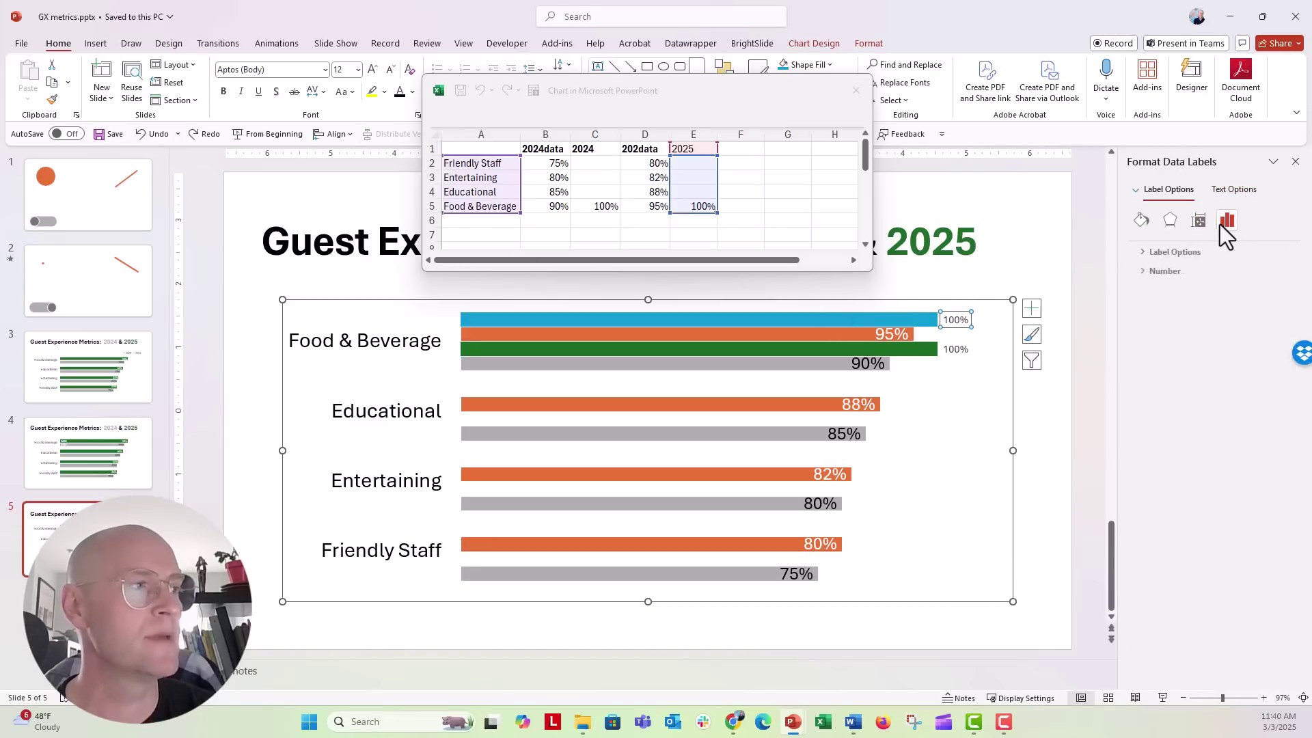
pyautogui.click(1135, 252)
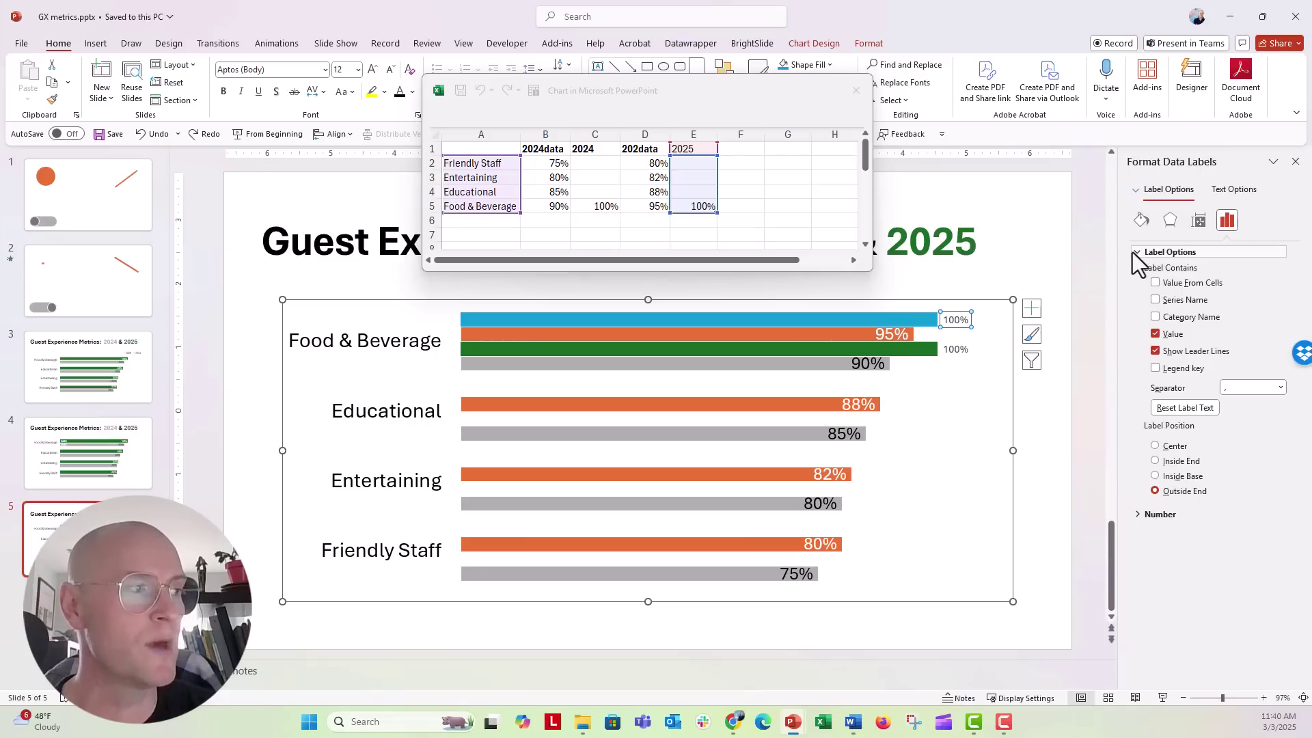
pyautogui.click(1155, 300)
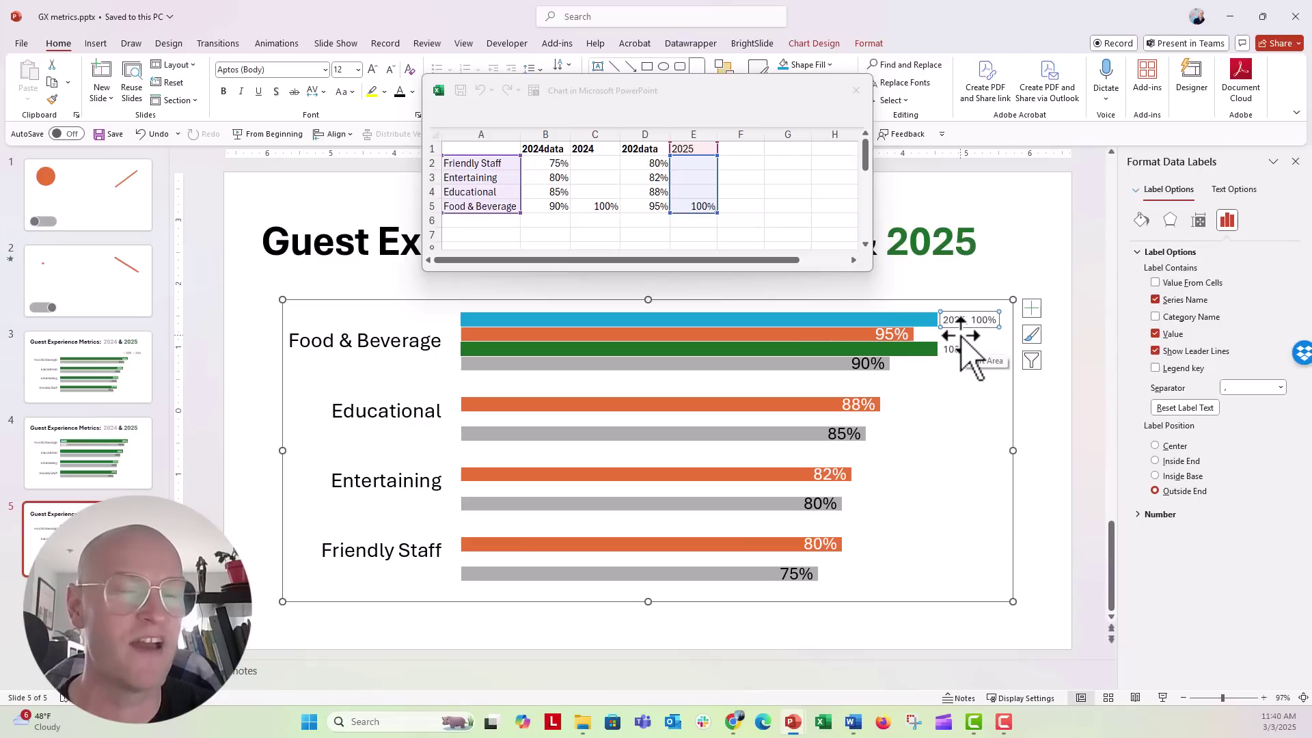
pyautogui.click(1156, 334)
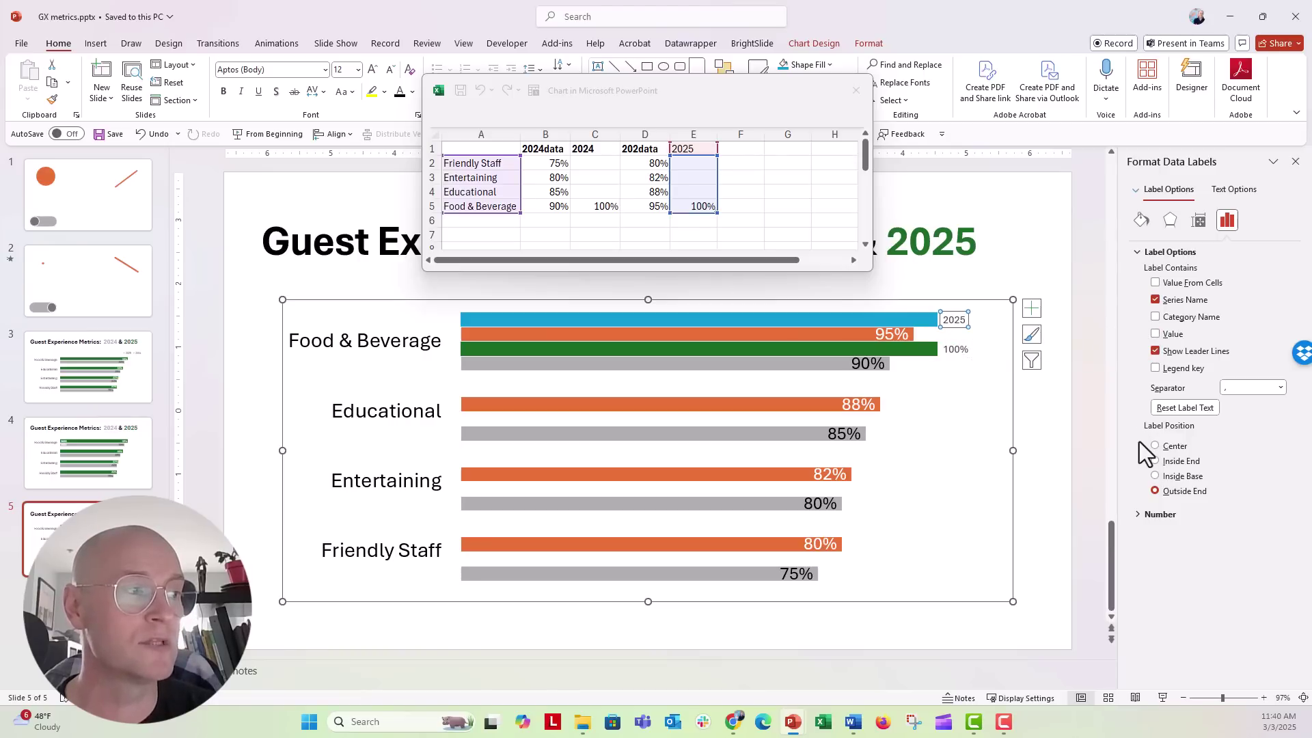
pyautogui.click(1157, 477)
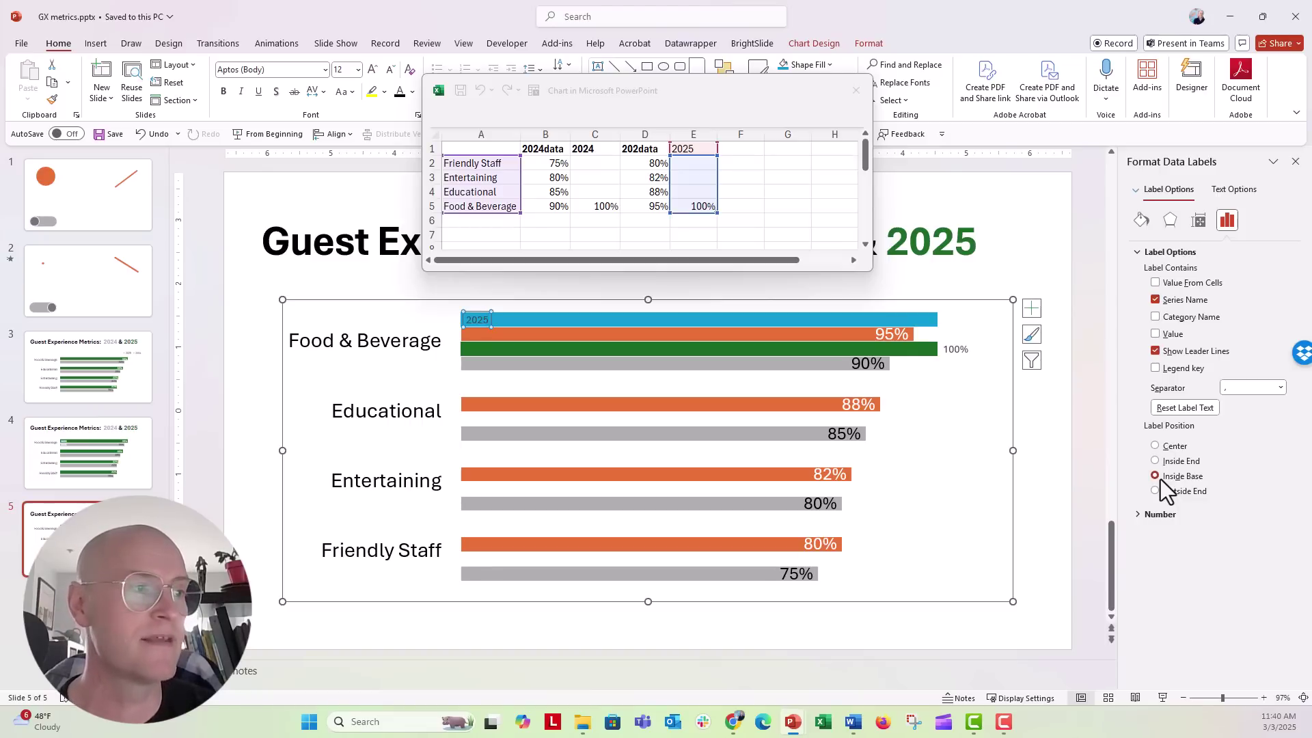
# Set the 2025 helper bar to No fill
pyautogui.click(929, 324)
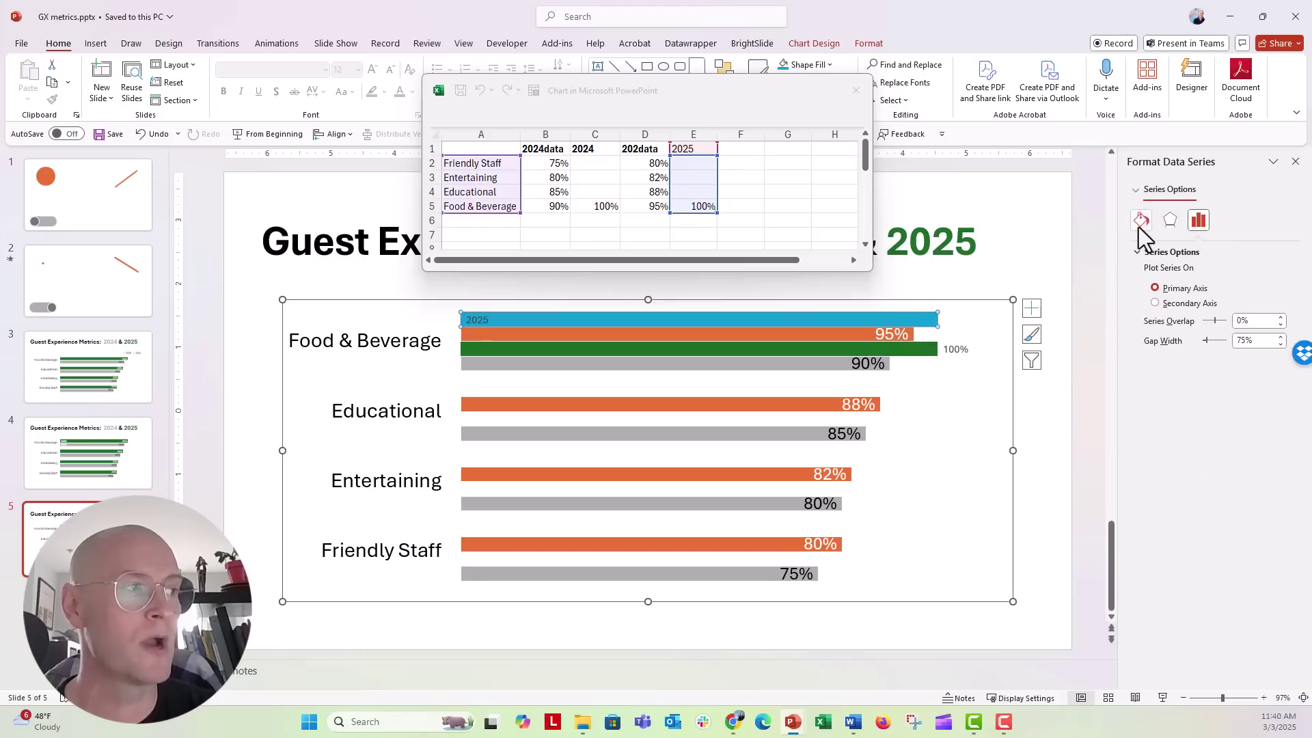
pyautogui.click(1139, 225)
pyautogui.click(1148, 272)
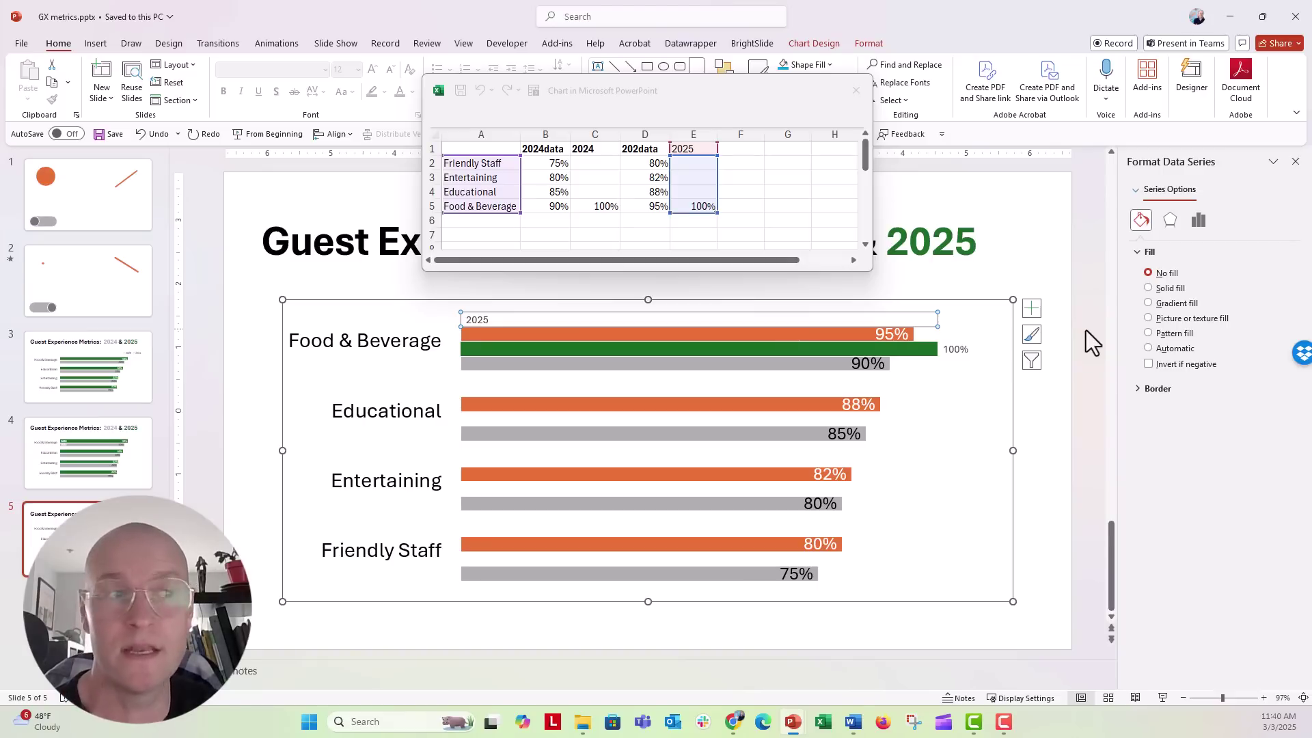
# Make the 2024 helper bar's label show the series name instead of the value, positioned at Inside Base
pyautogui.click(957, 349)
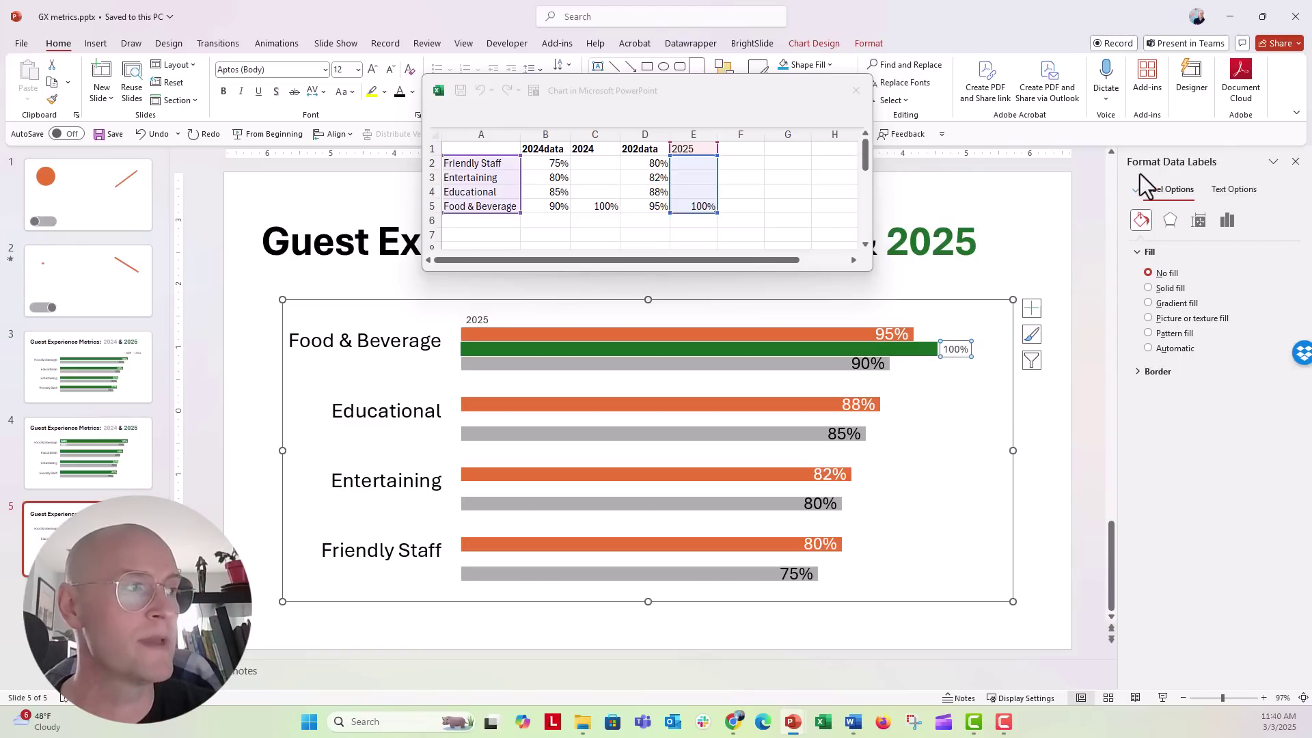
pyautogui.click(1227, 221)
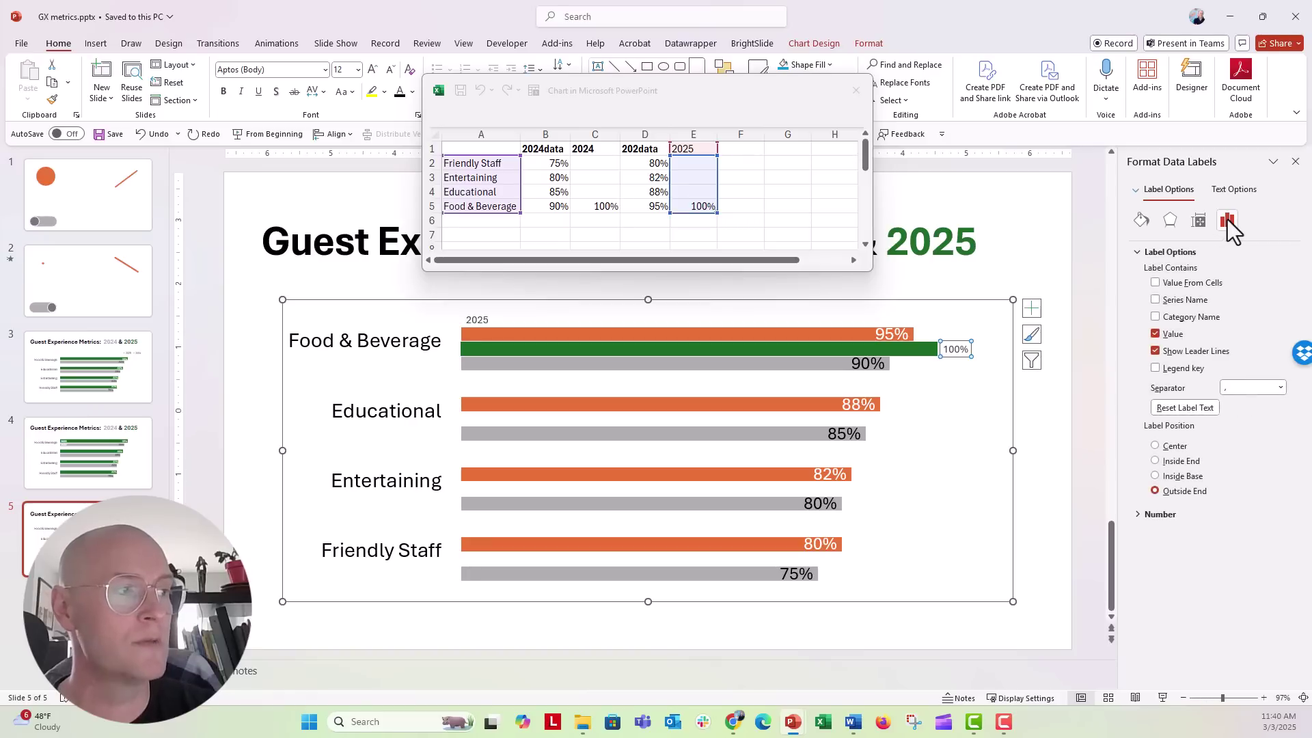
pyautogui.click(1156, 300)
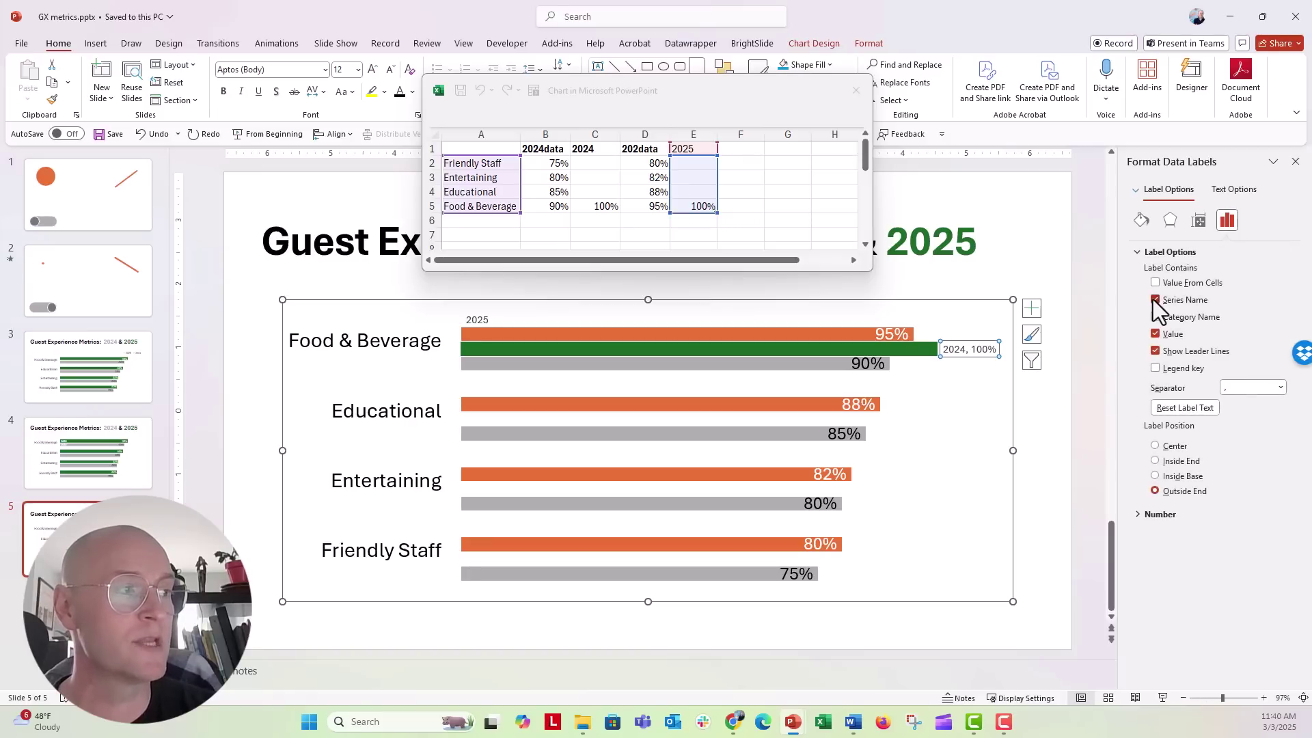
pyautogui.click(1155, 334)
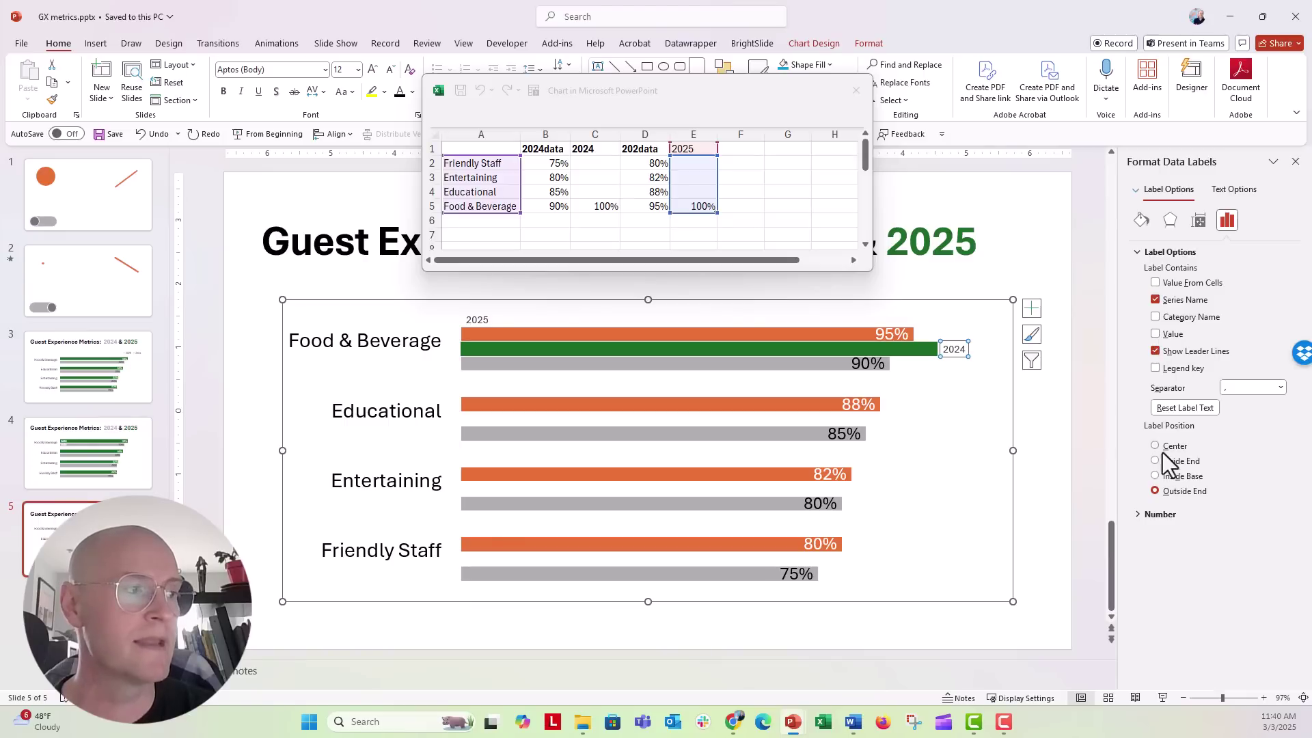
pyautogui.click(1156, 476)
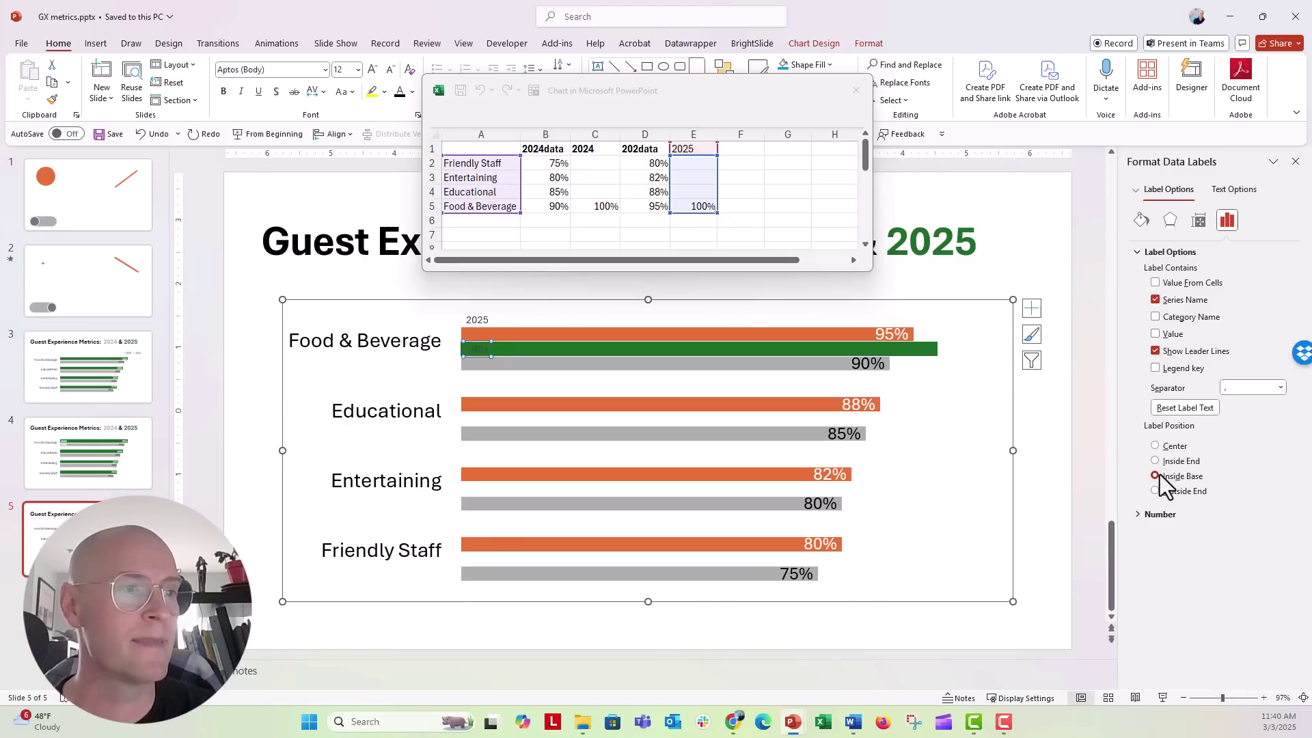
# Set the 2024 helper bar to No fill, and move the chart data window away from the chart
pyautogui.click(714, 348)
pyautogui.click(1141, 220)
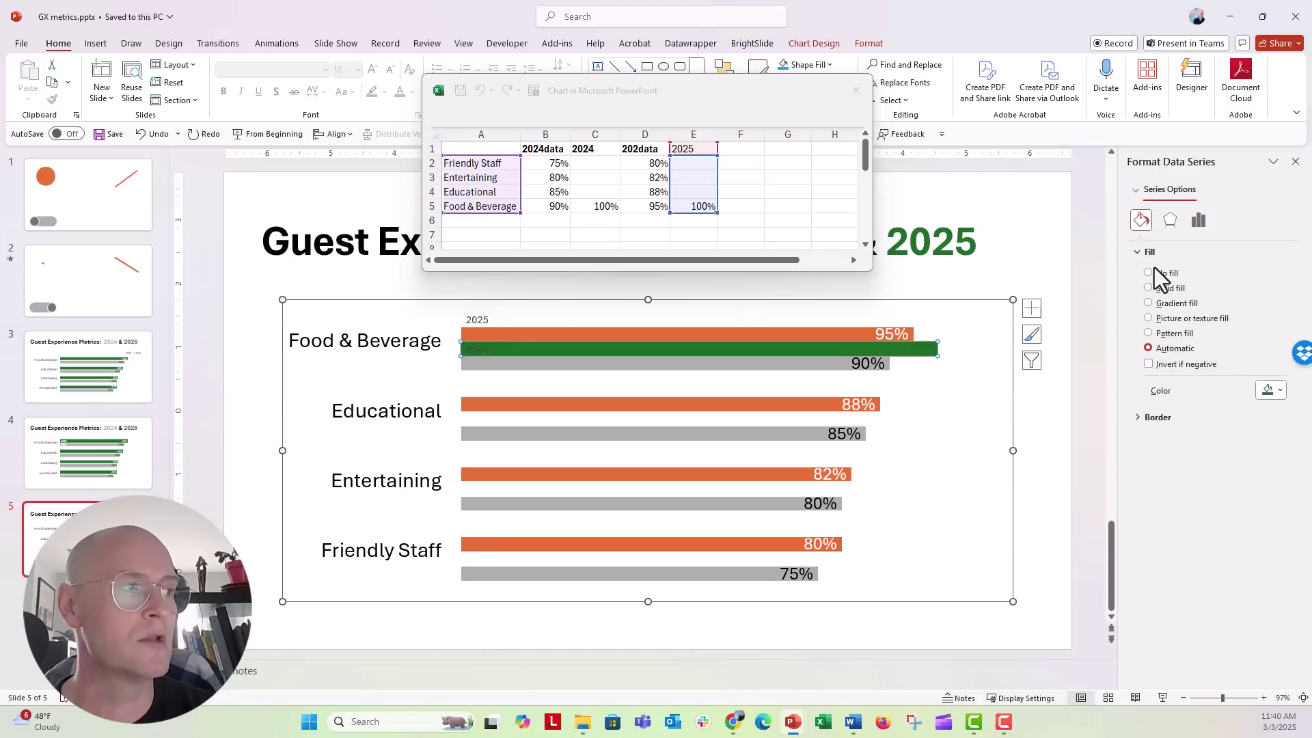
pyautogui.click(1153, 272)
pyautogui.click(1077, 401)
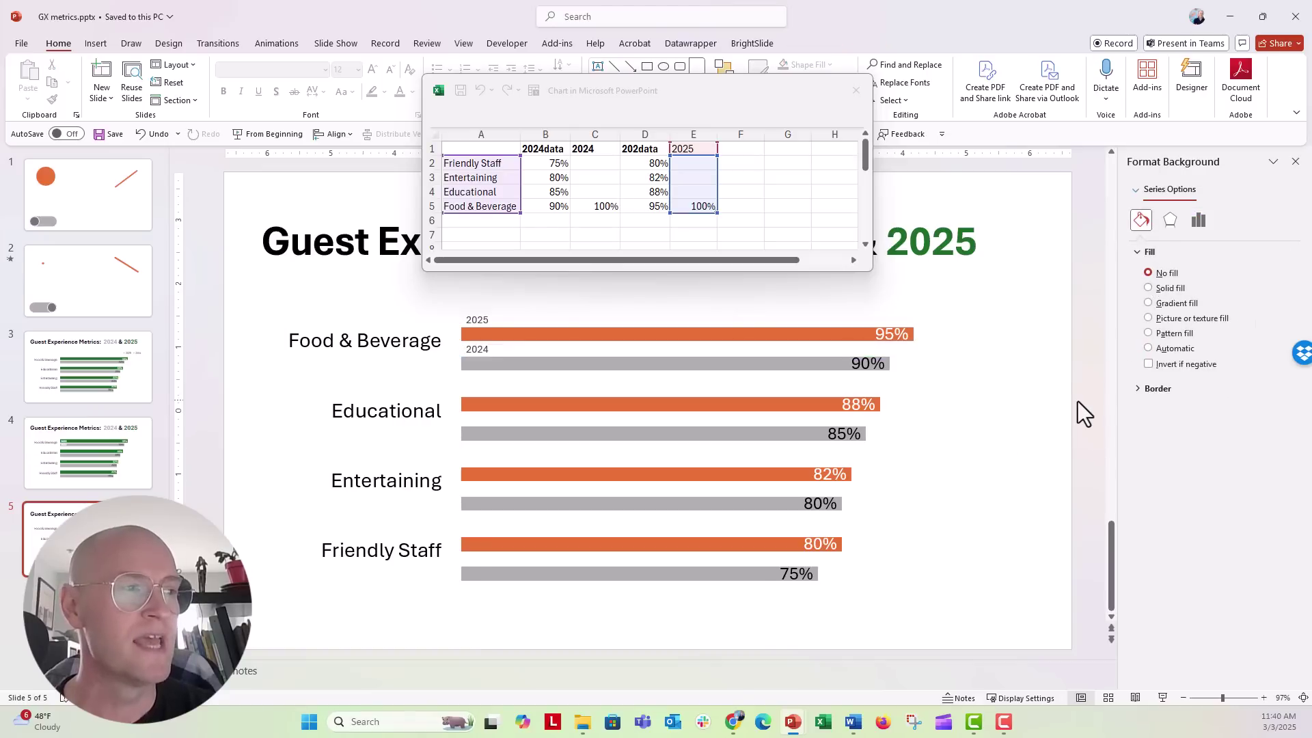
pyautogui.moveTo(726, 103); pyautogui.dragTo(421, 112)
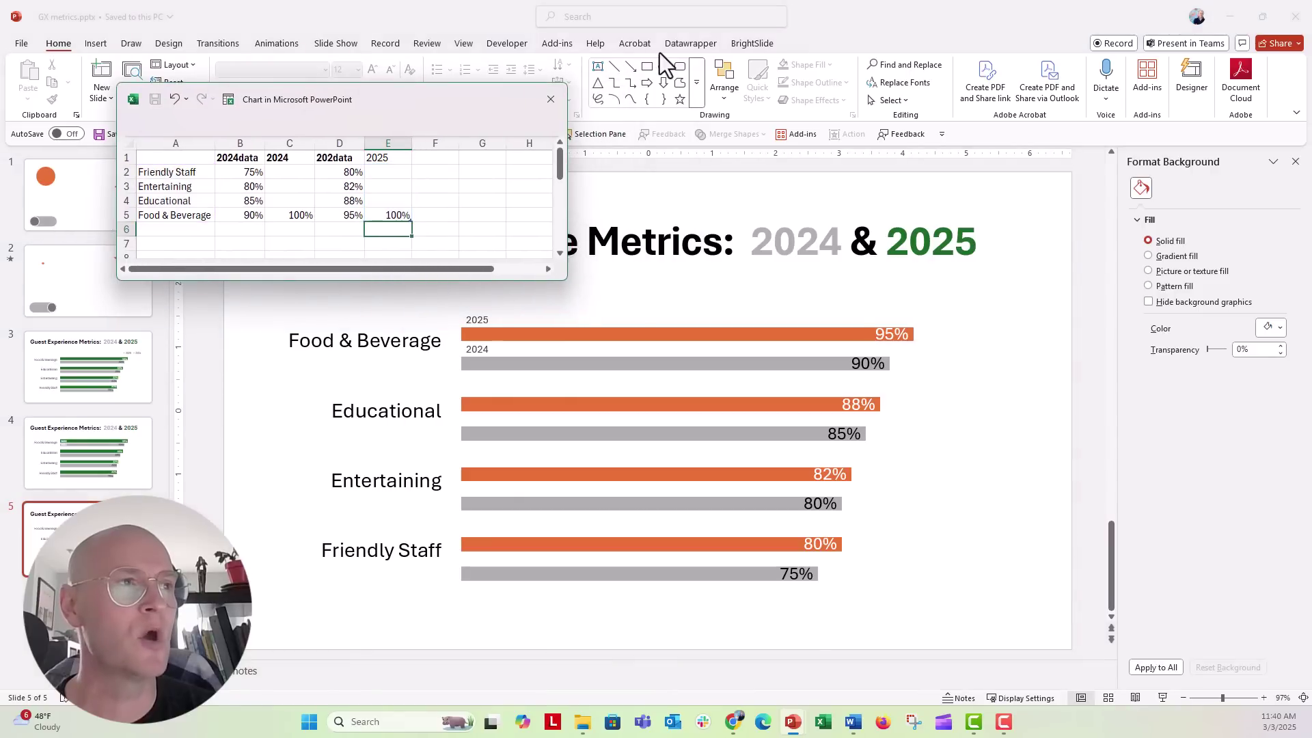
# Change the combo chart so the 2024 and 2025 helper series are plotted on the secondary axis as clustered bars
pyautogui.click(658, 364)
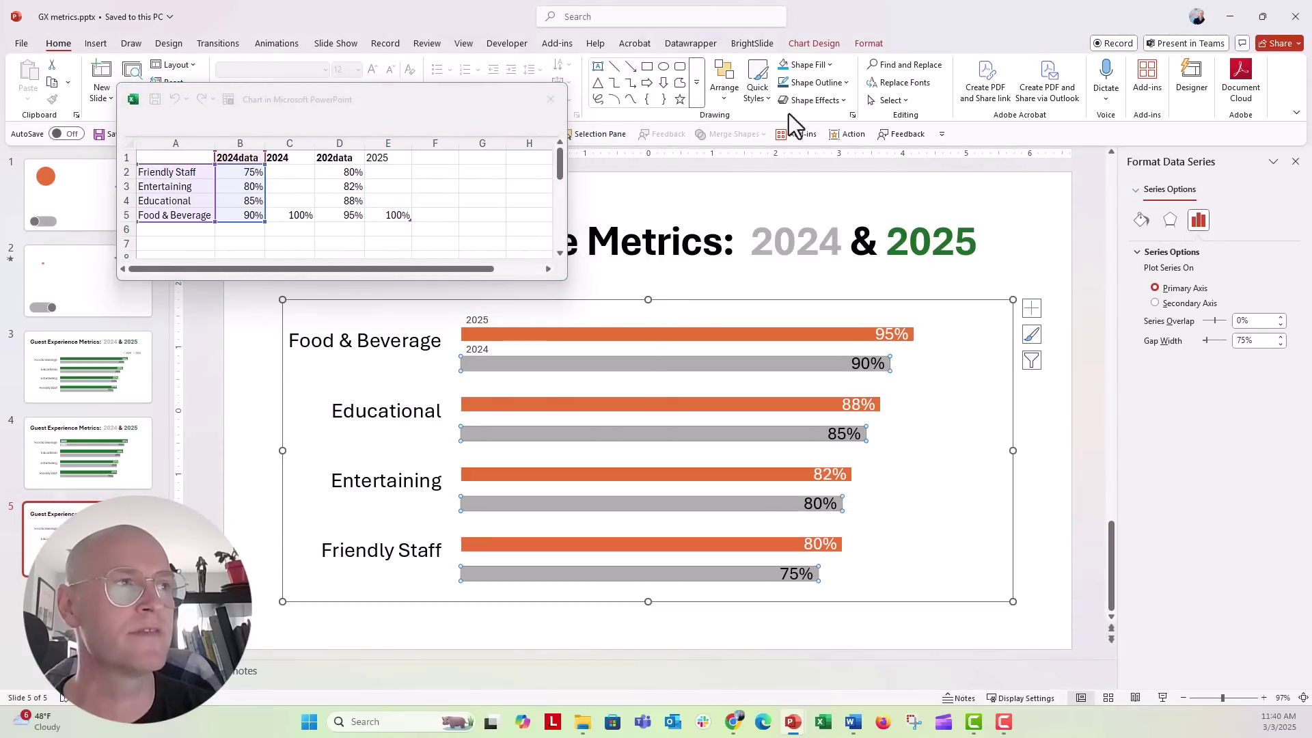
pyautogui.click(814, 43)
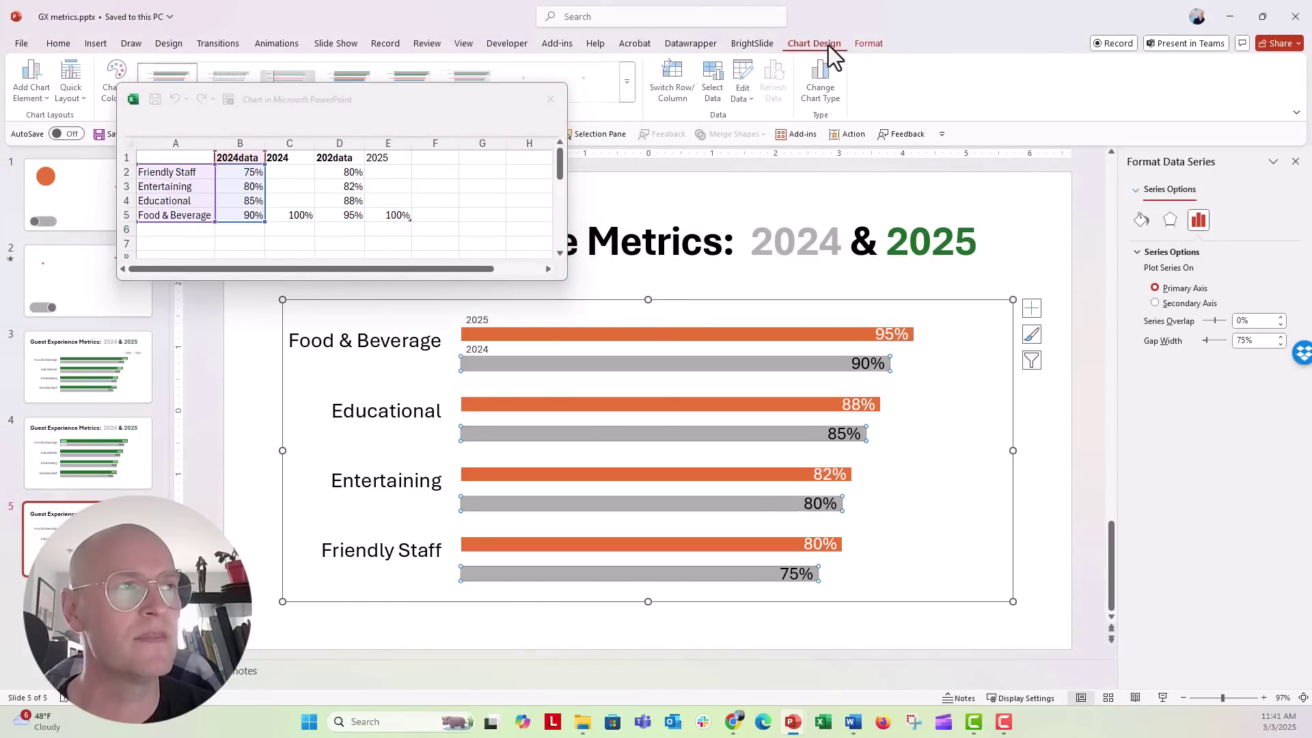
pyautogui.click(834, 104)
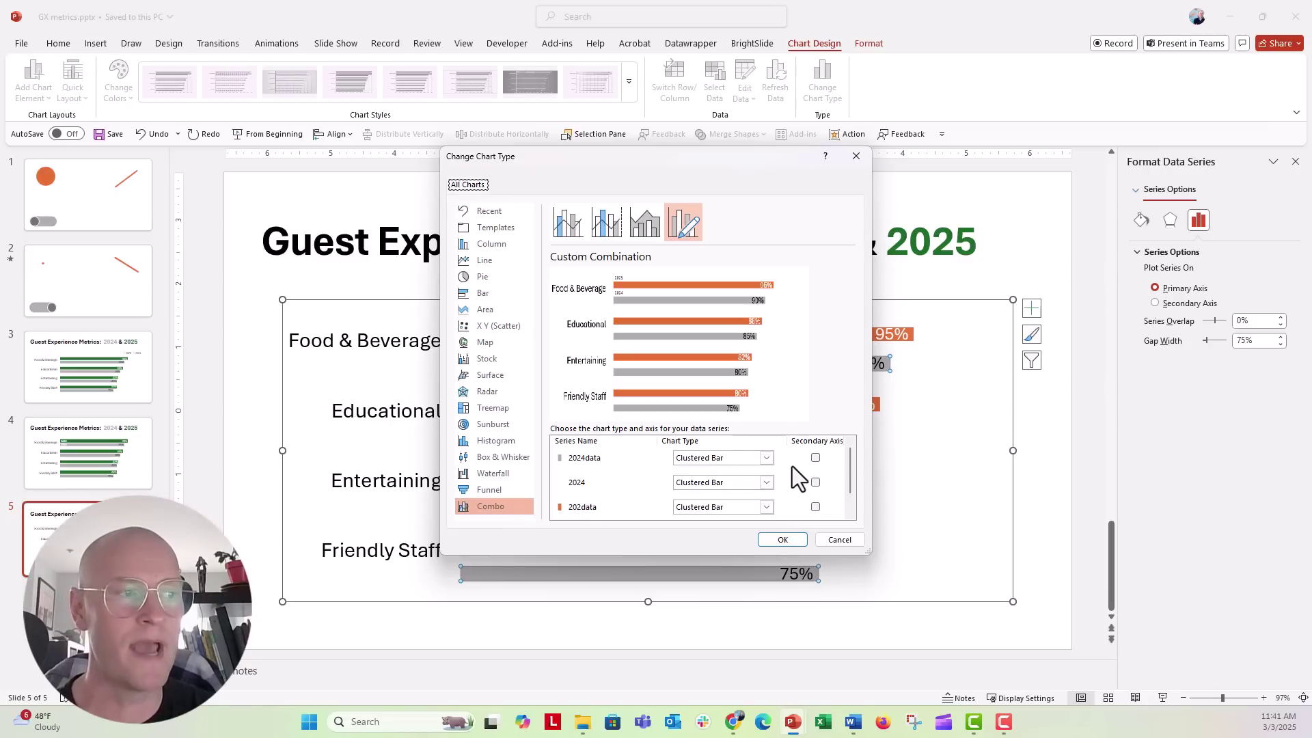
pyautogui.scroll(-1, 793, 467)
pyautogui.scroll(1, 791, 481)
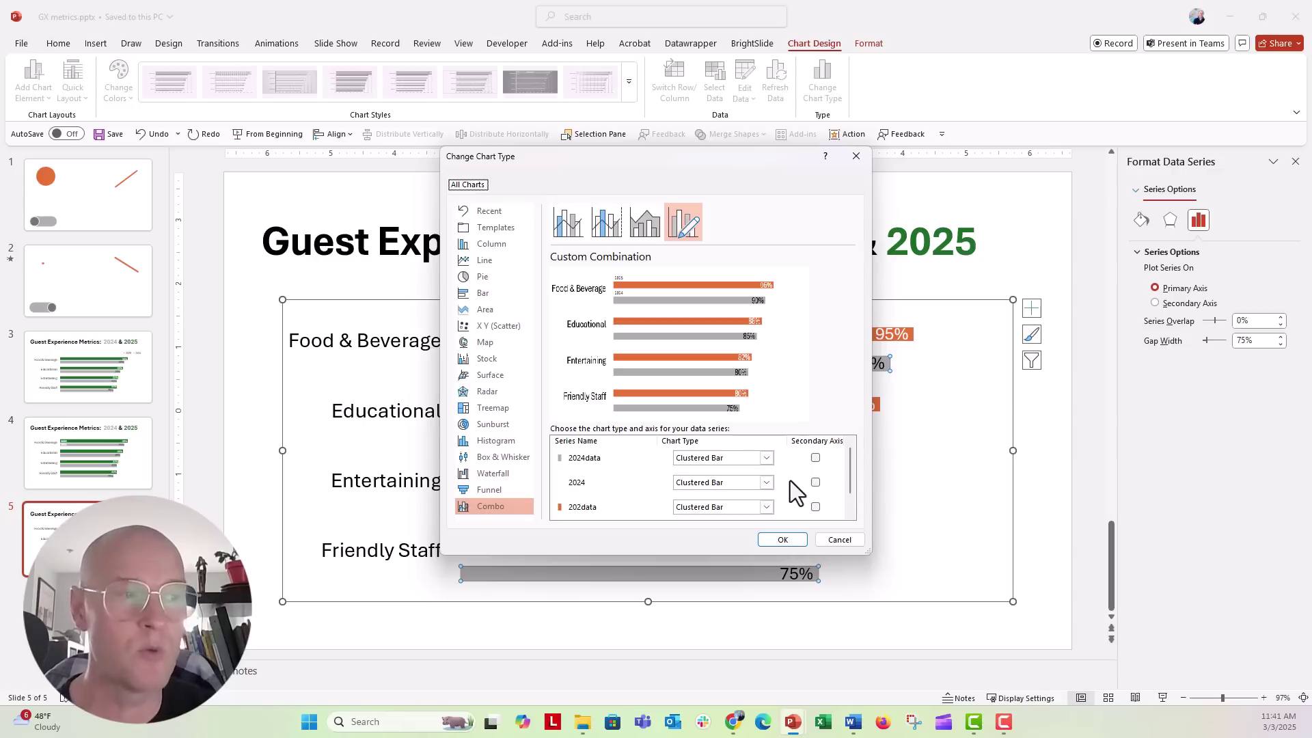
pyautogui.click(766, 457)
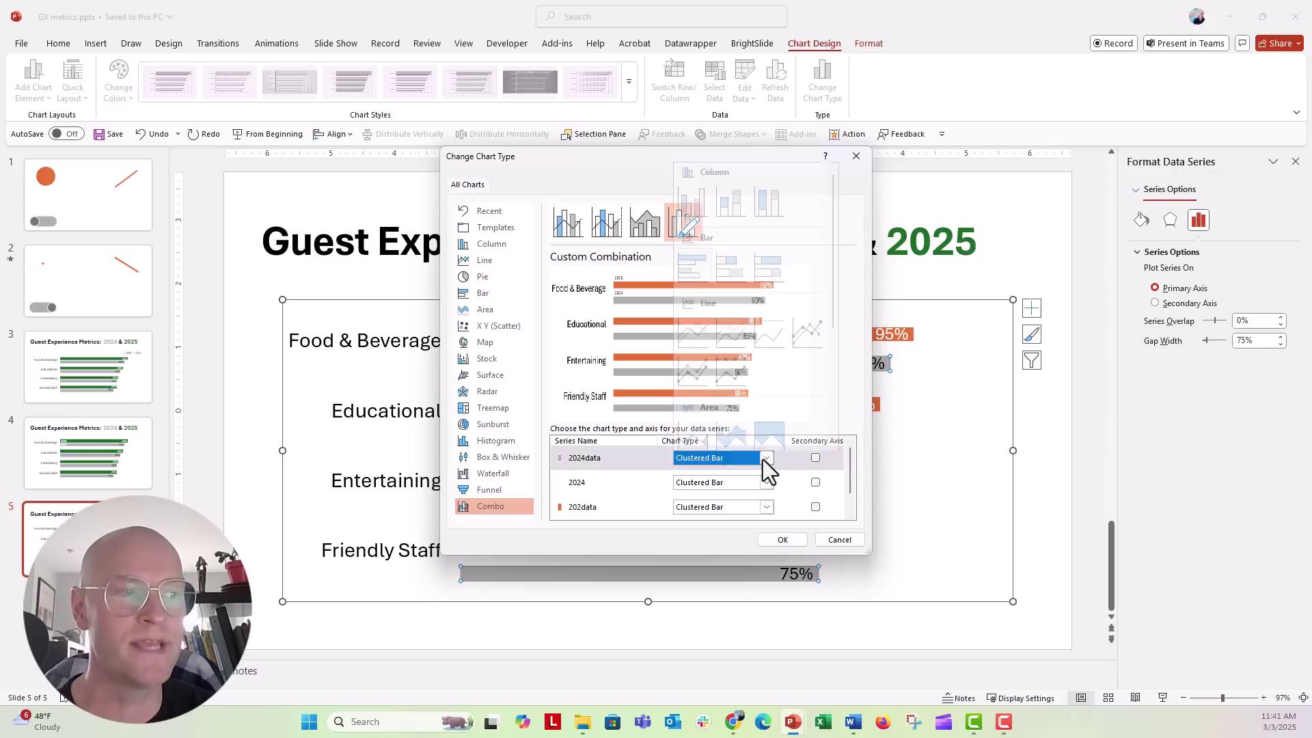
pyautogui.click(690, 253)
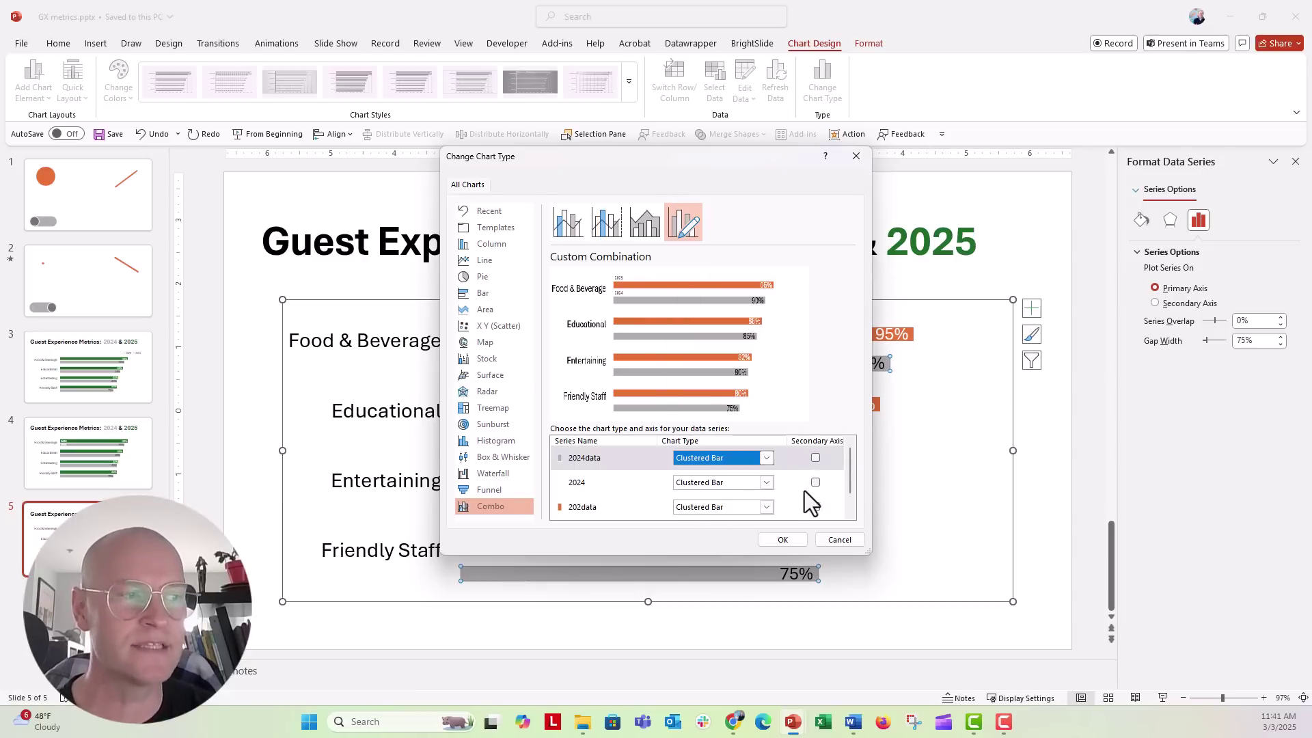
pyautogui.scroll(-1, 804, 492)
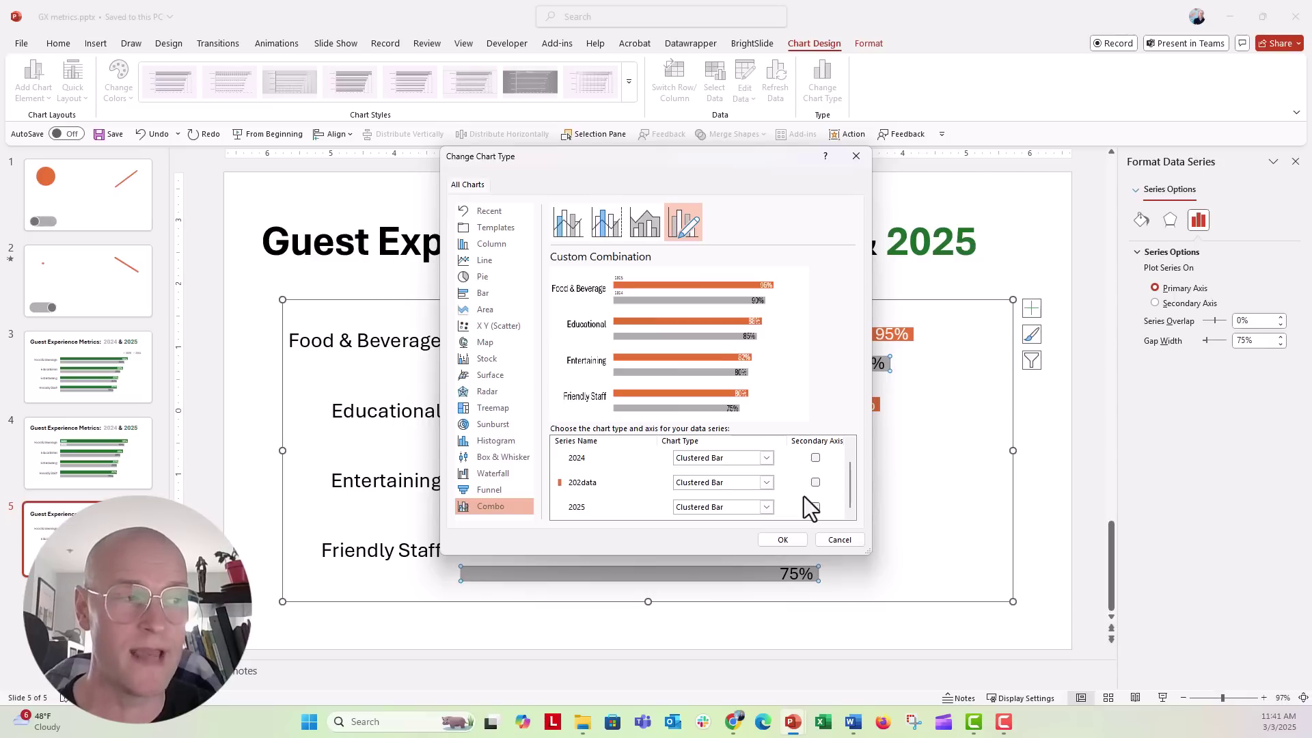
pyautogui.scroll(1, 810, 509)
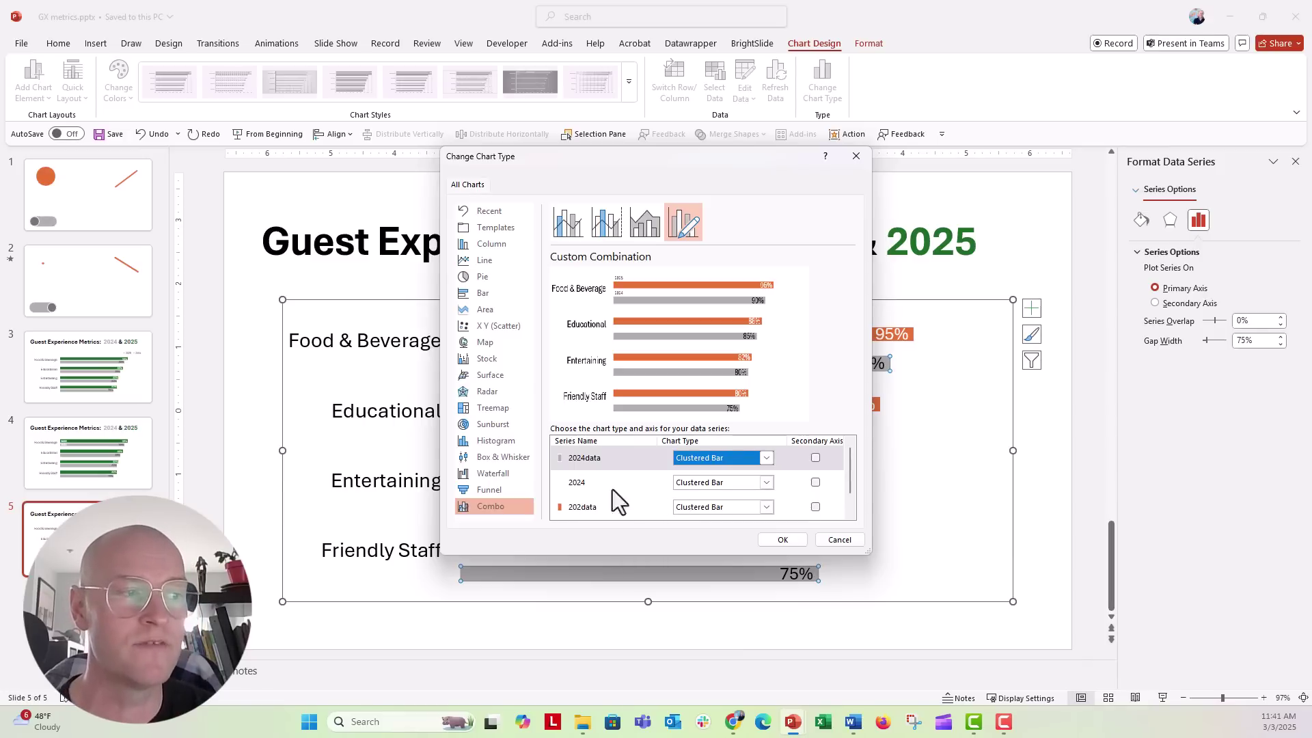
pyautogui.click(816, 483)
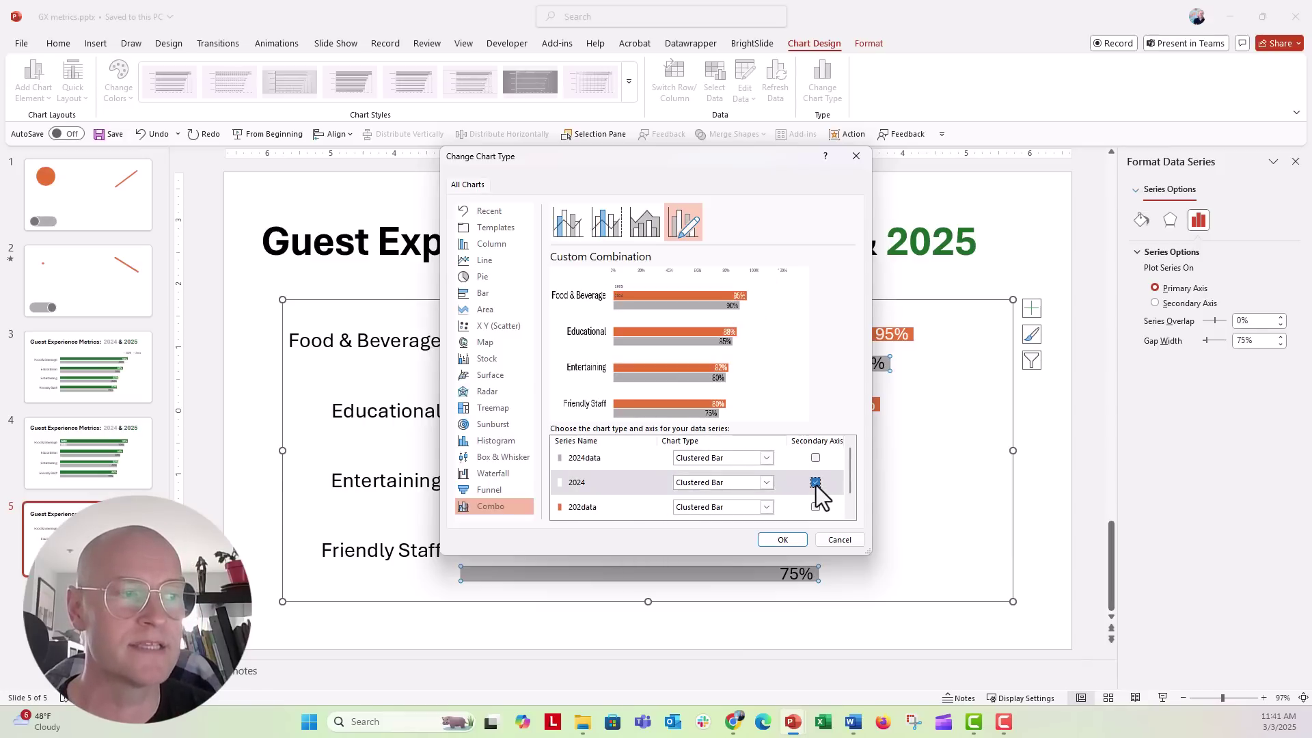
pyautogui.scroll(-1, 793, 482)
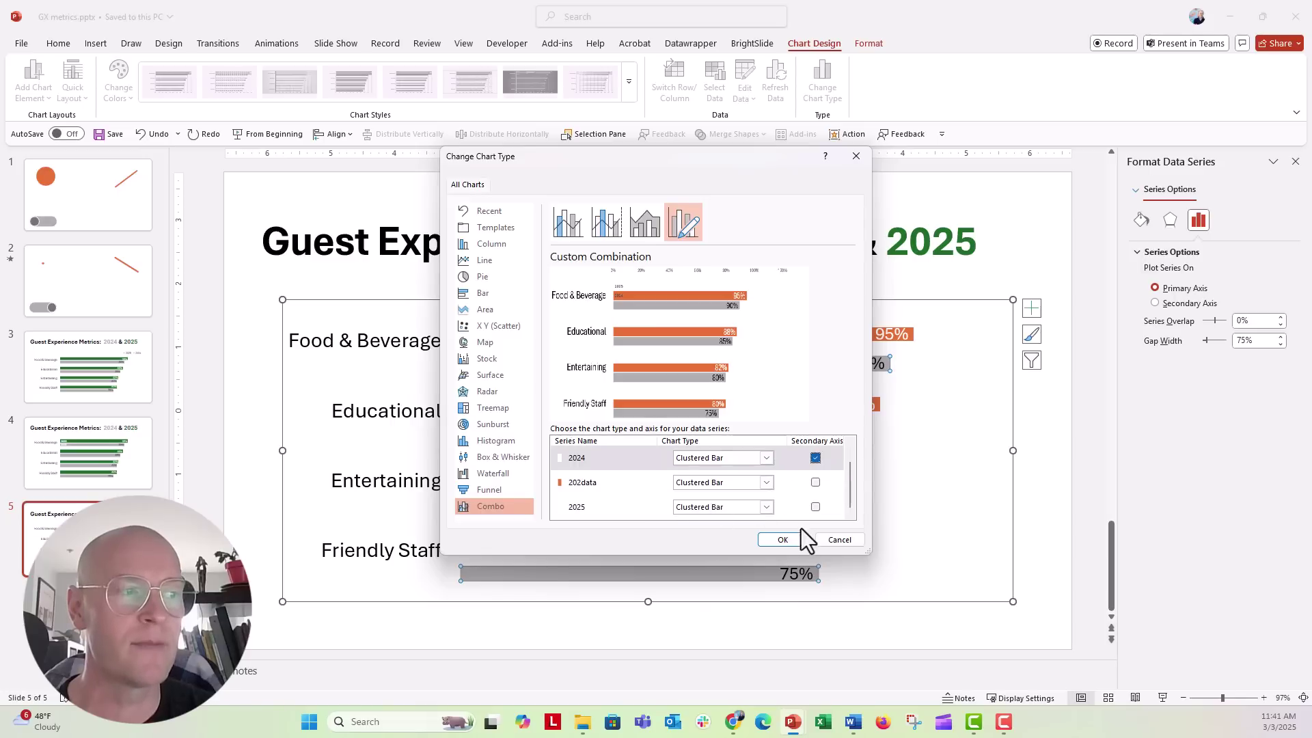
pyautogui.click(815, 507)
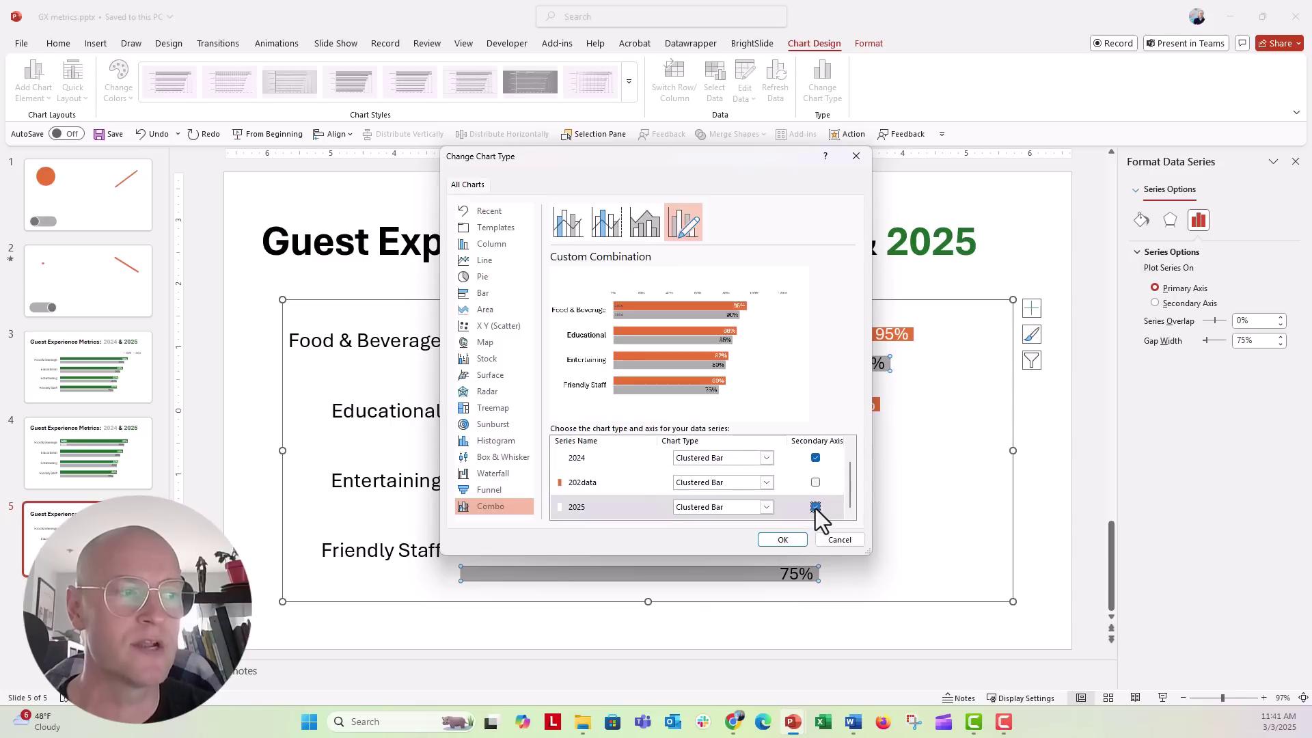
pyautogui.click(783, 540)
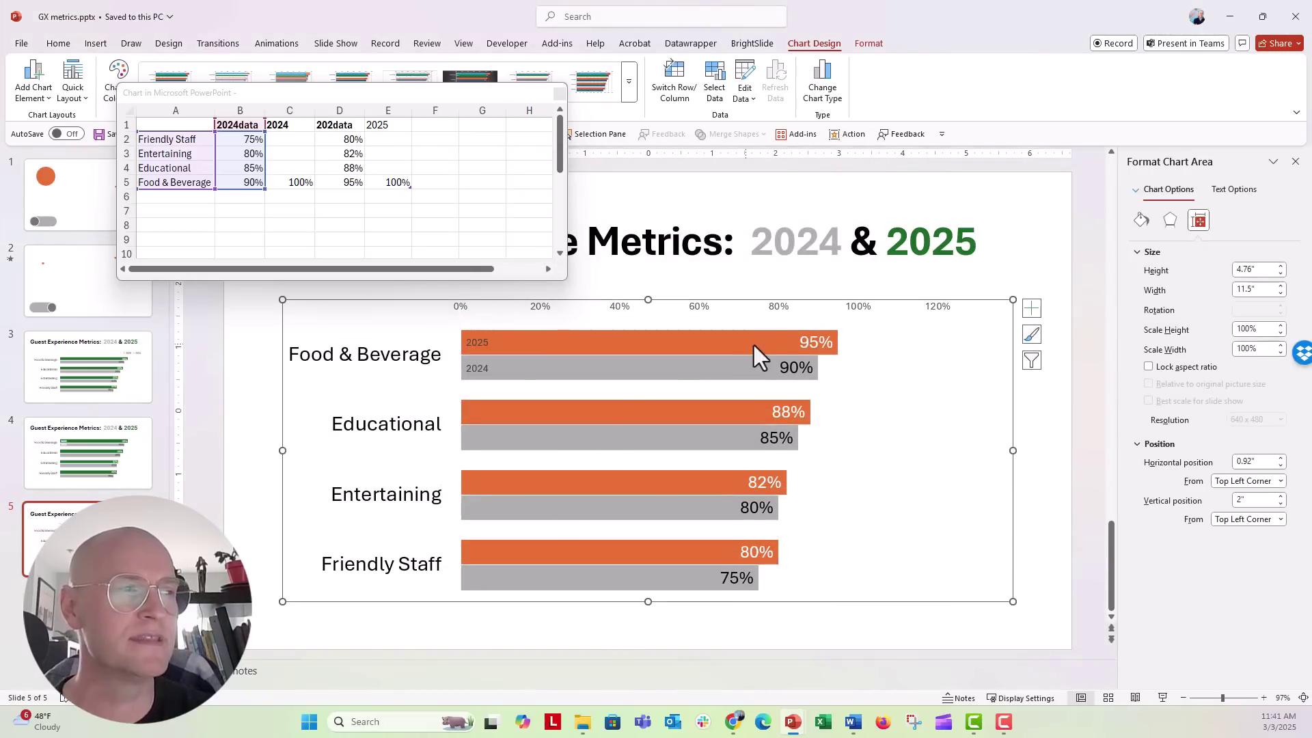
# Set the maximum bound of the secondary value axis above the bars to 1.0
pyautogui.click(856, 309)
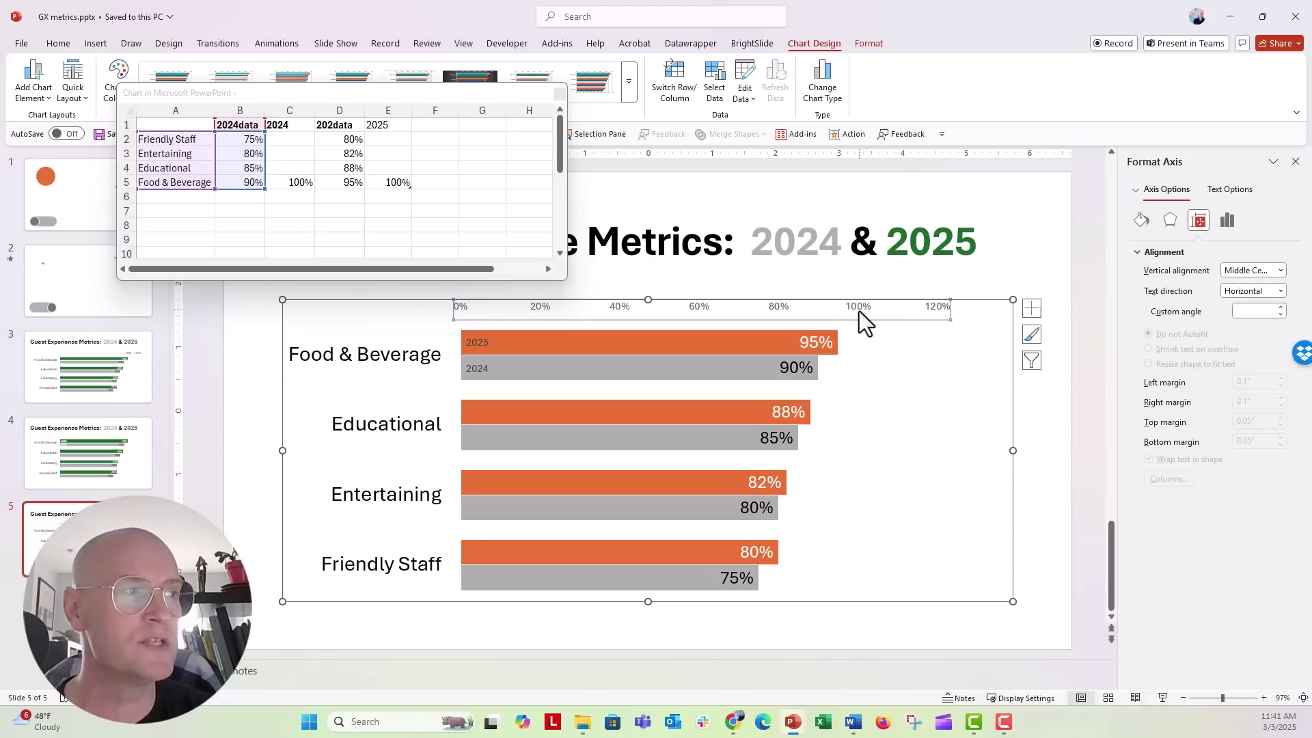
pyautogui.click(1224, 223)
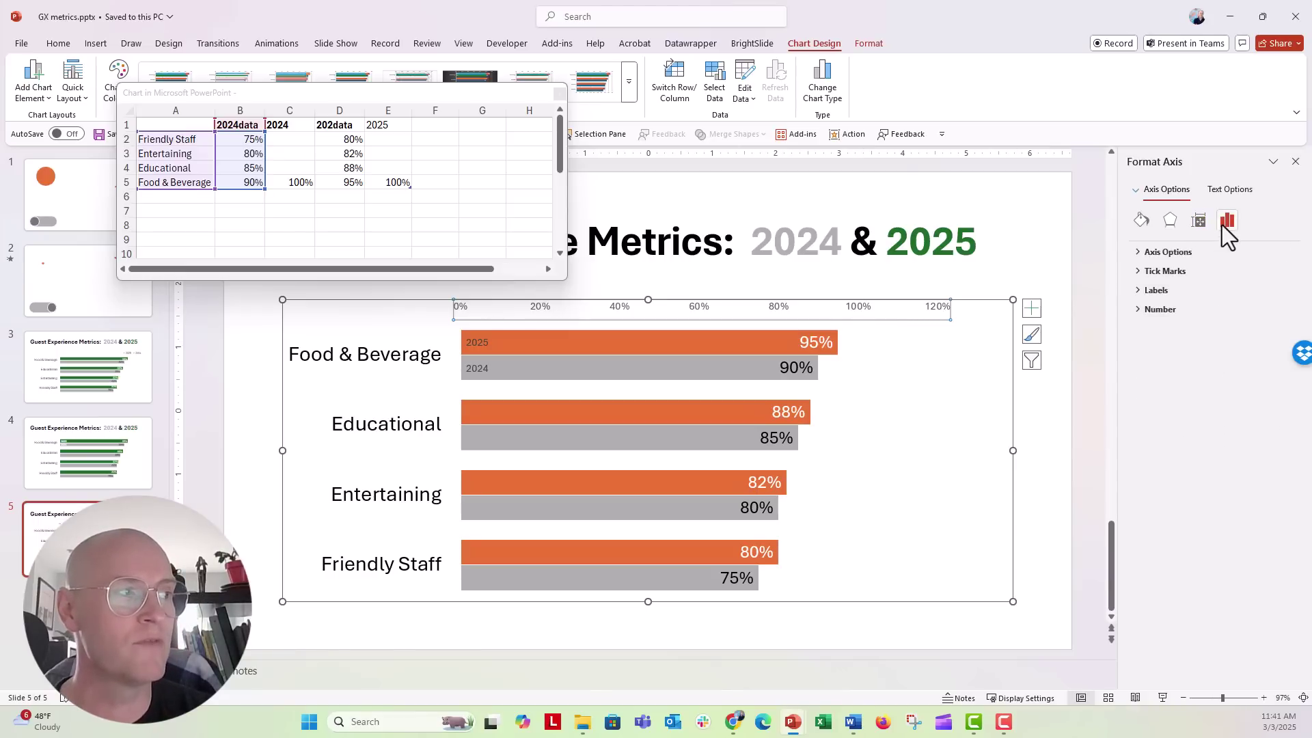
pyautogui.click(1167, 253)
pyautogui.doubleClick(1213, 304)
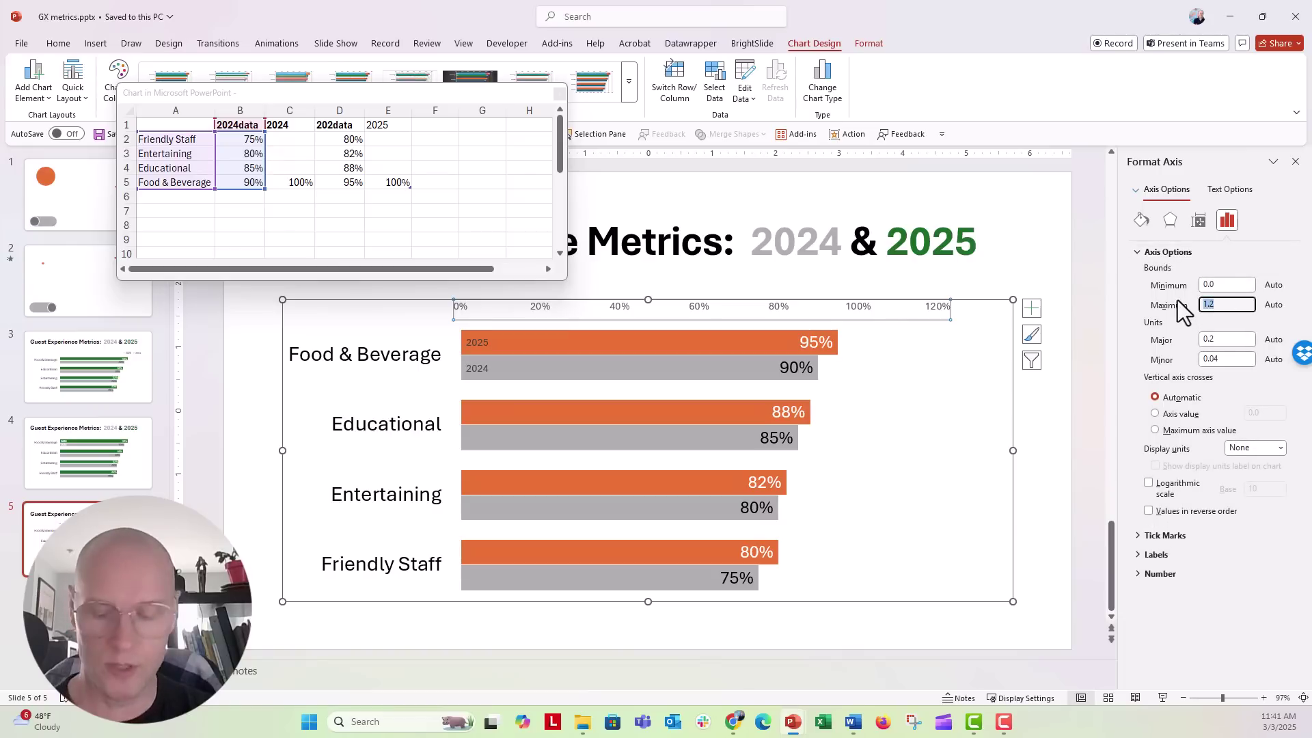
pyautogui.press('Return')
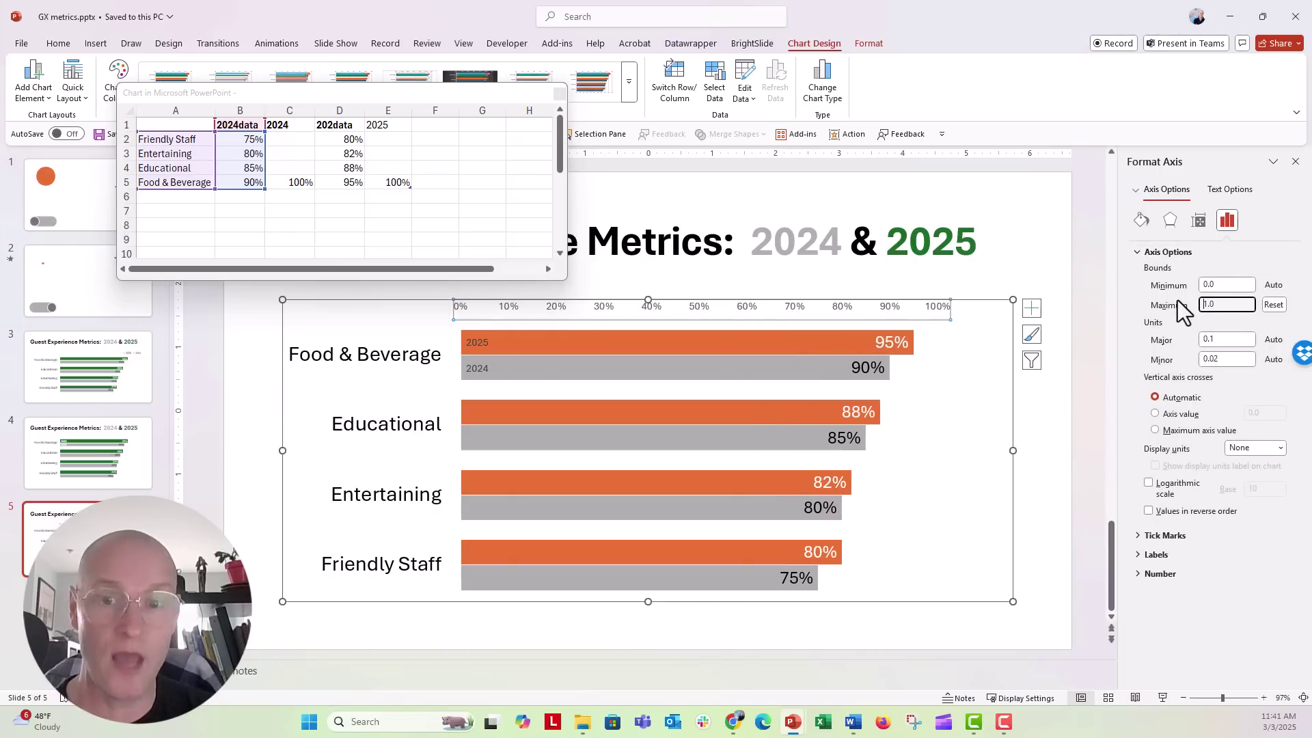
# Delete the secondary percentage axis above the bars, and close the chart data window
pyautogui.click(939, 312)
pyautogui.press('Delete')
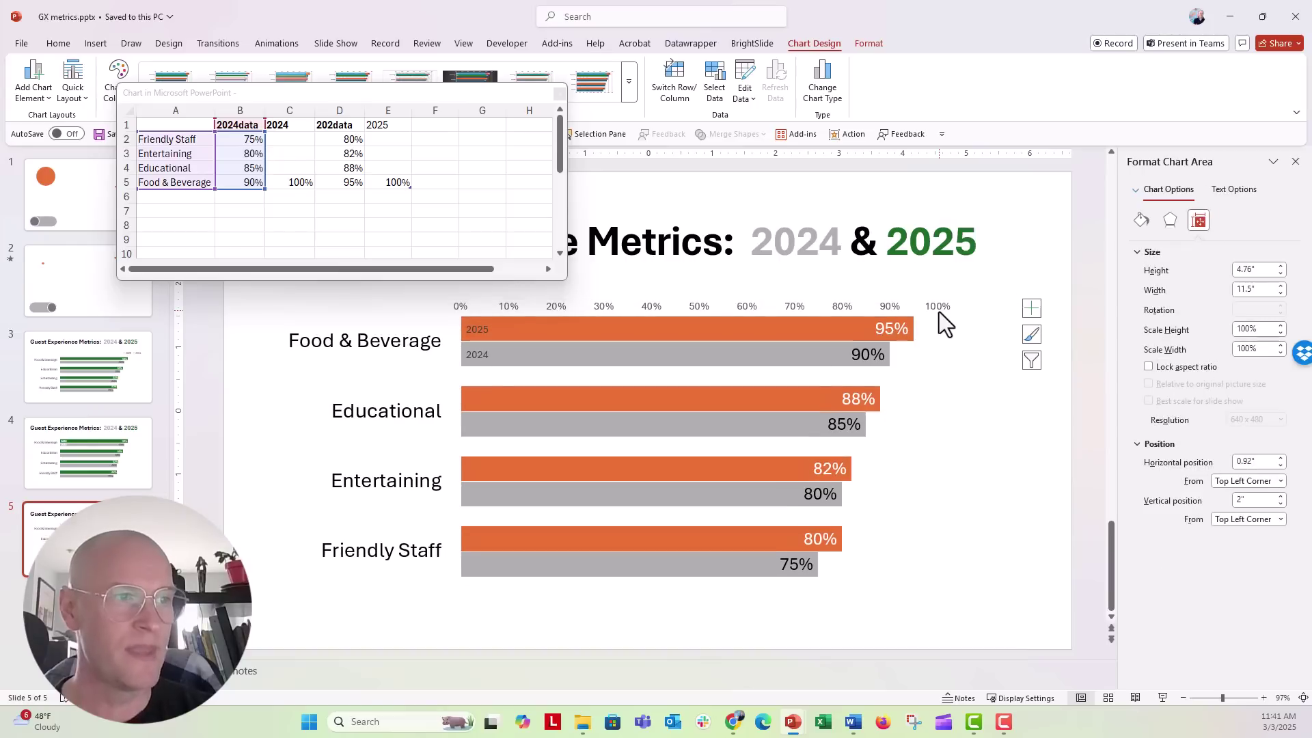
pyautogui.click(558, 96)
# Format the 2025 label in the Food & Beverage bar as bold, white, 20 pt text
pyautogui.click(477, 329)
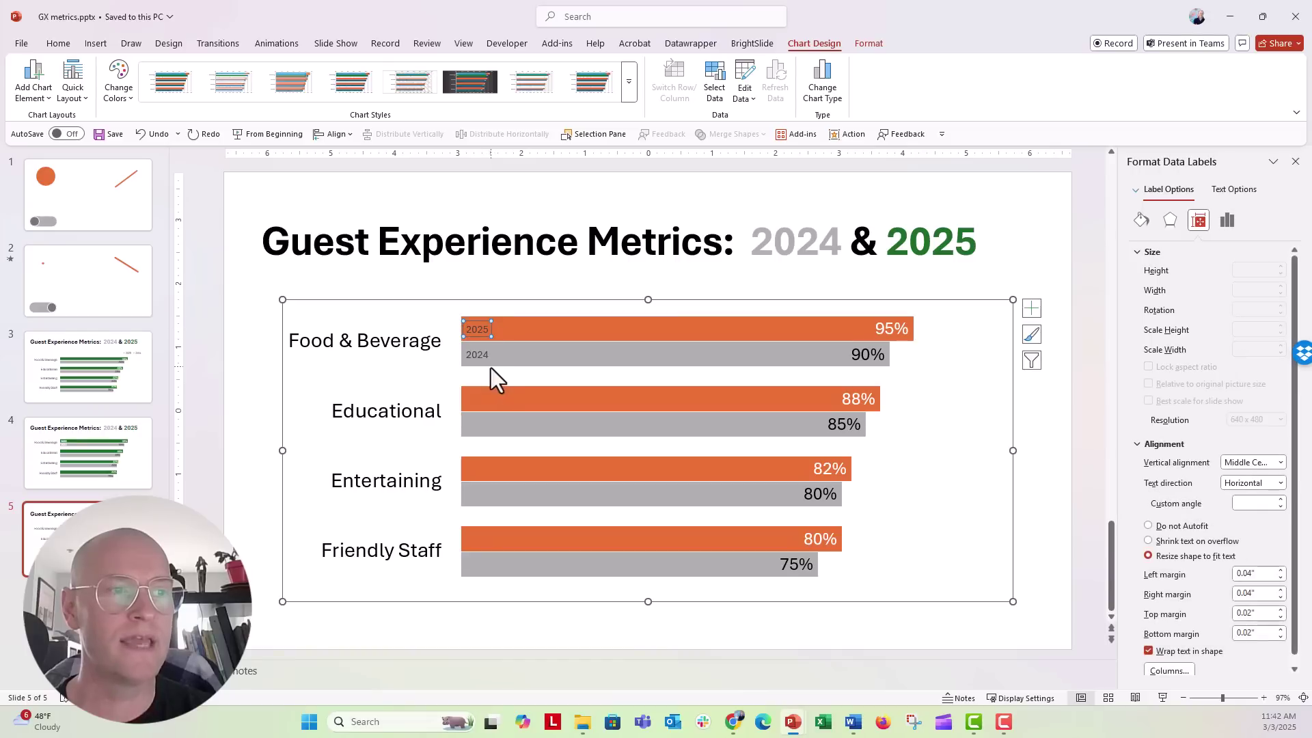
pyautogui.click(475, 356)
pyautogui.click(475, 329)
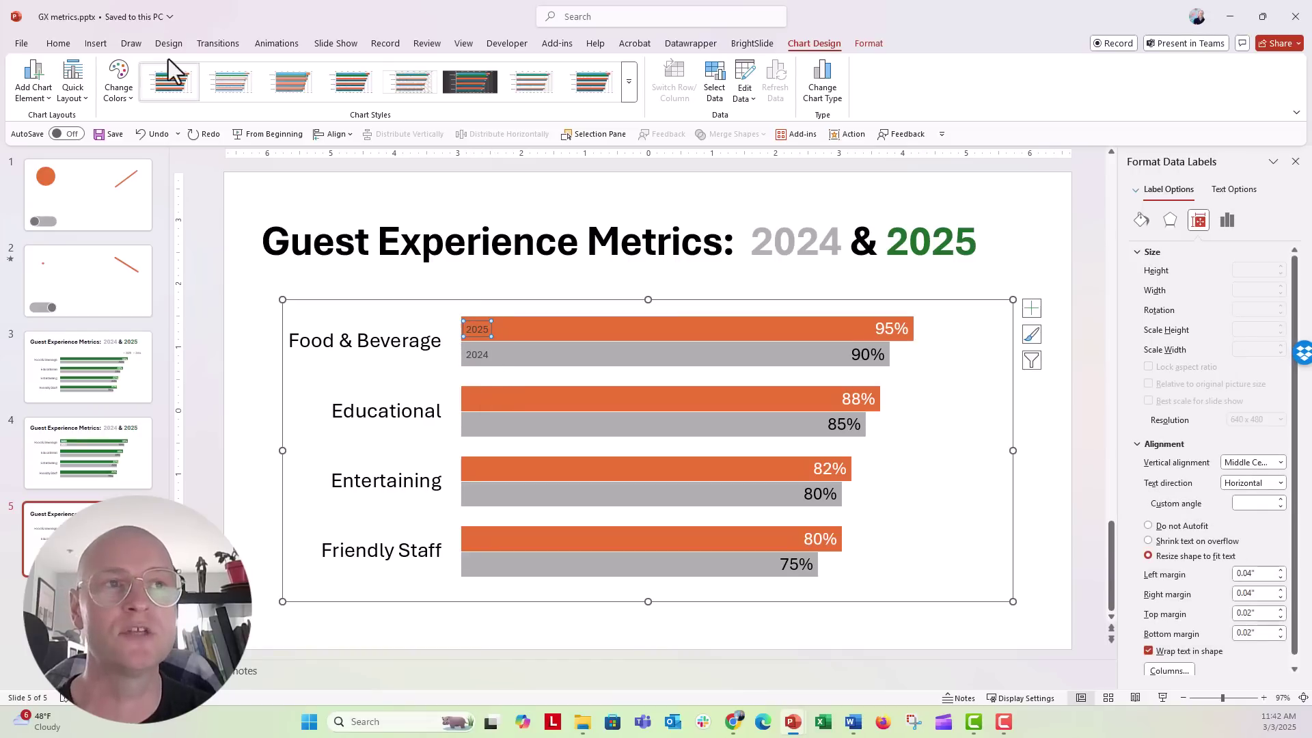
pyautogui.click(58, 43)
pyautogui.click(223, 91)
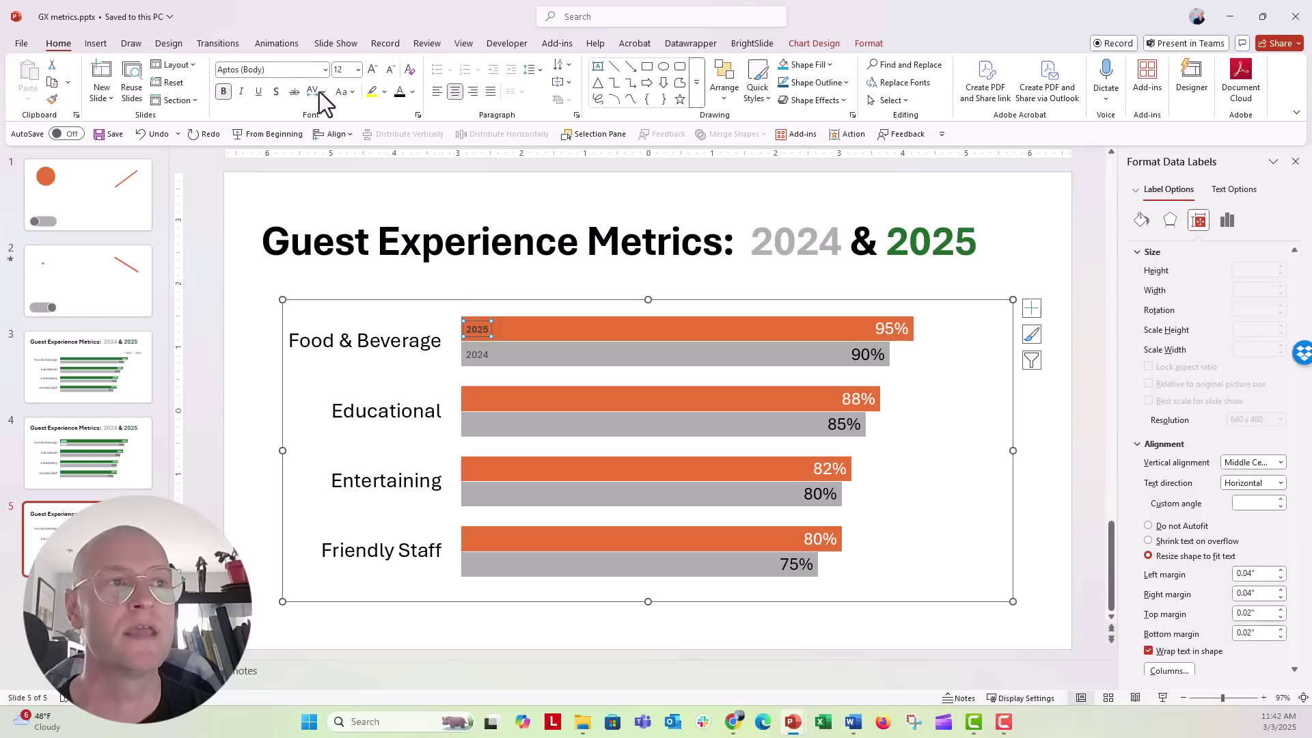
pyautogui.click(412, 92)
pyautogui.click(401, 161)
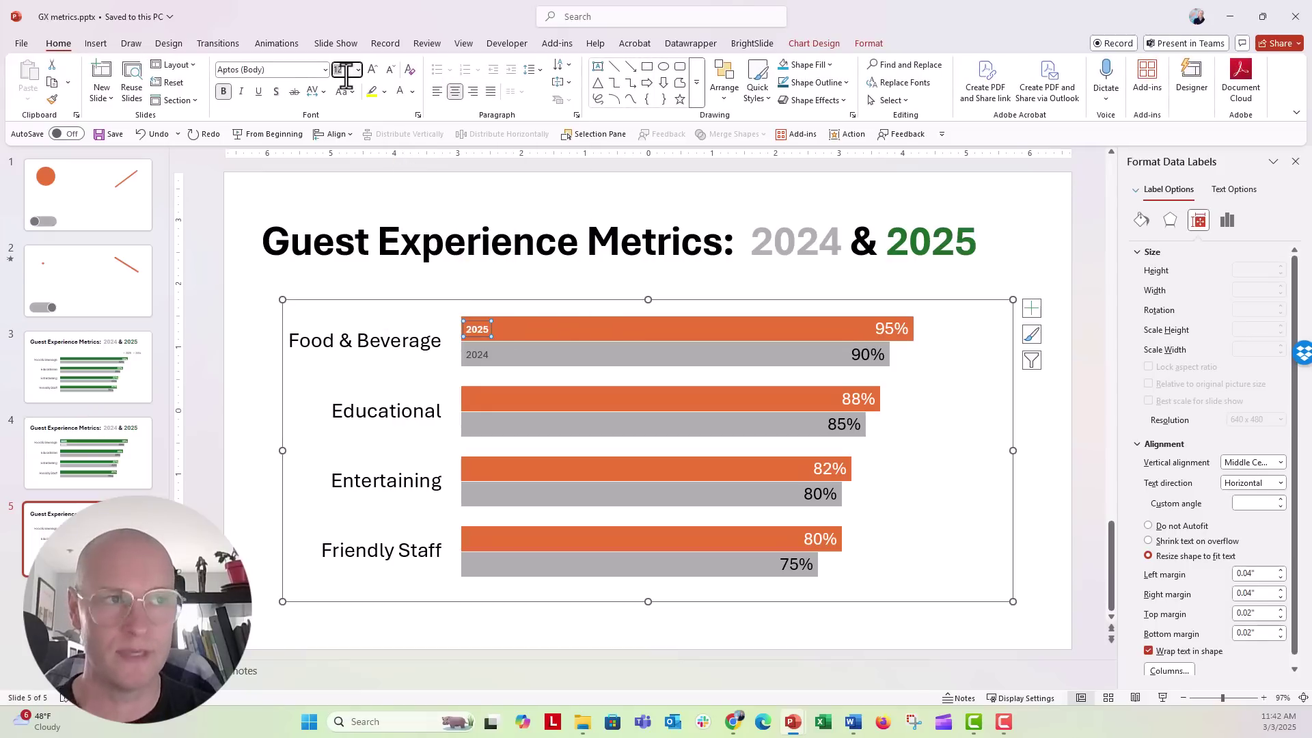
pyautogui.write('20')
pyautogui.press('Return')
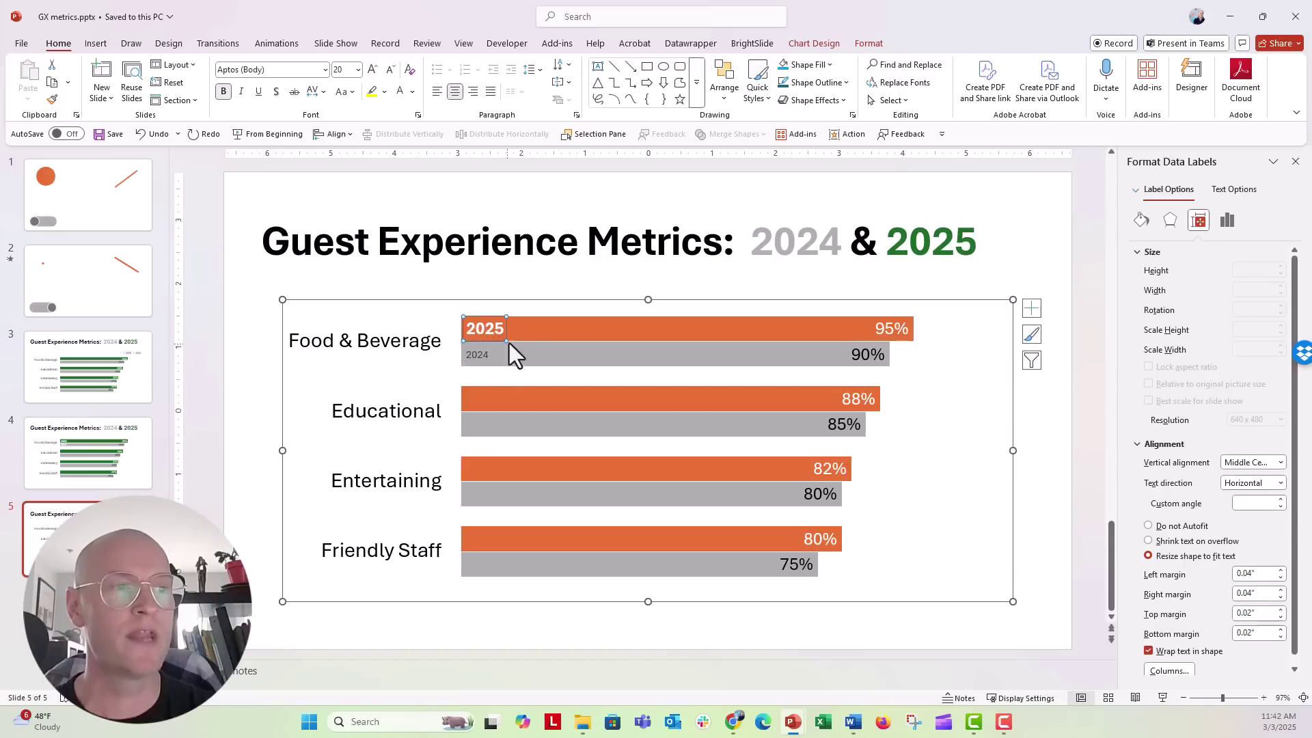
pyautogui.click(490, 333)
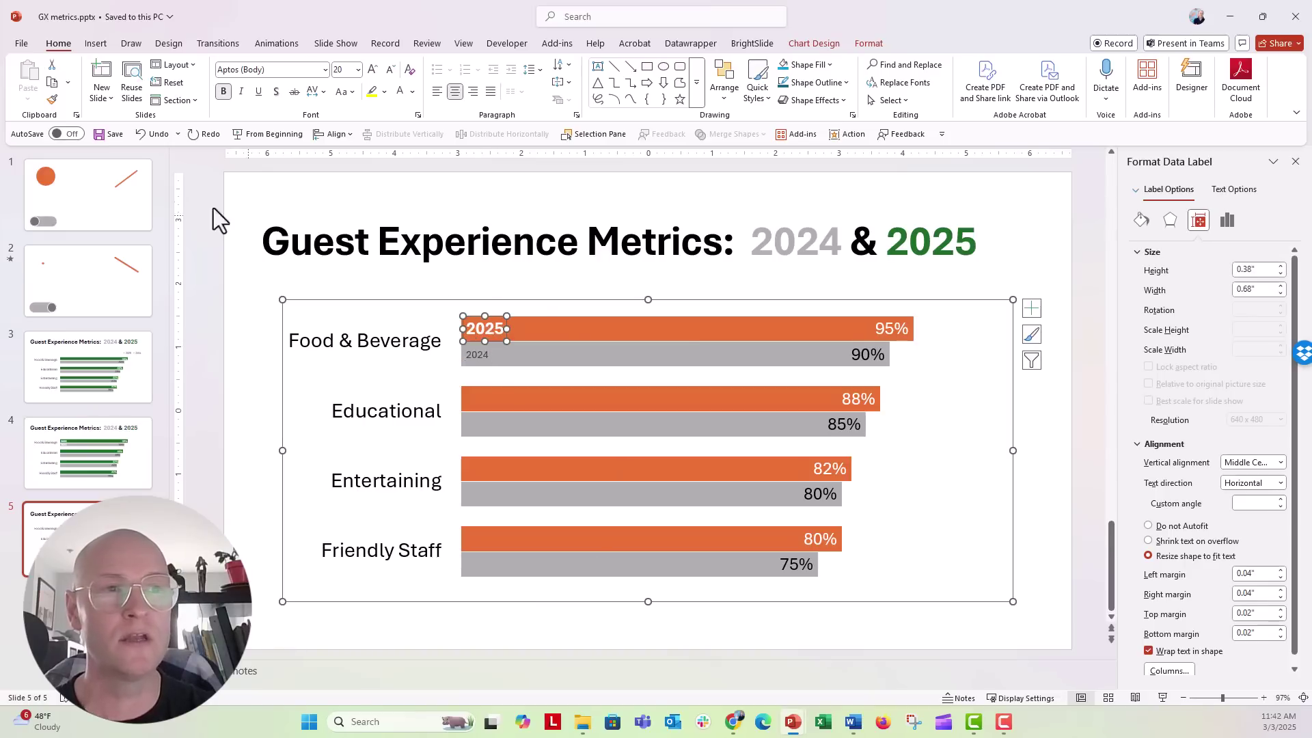